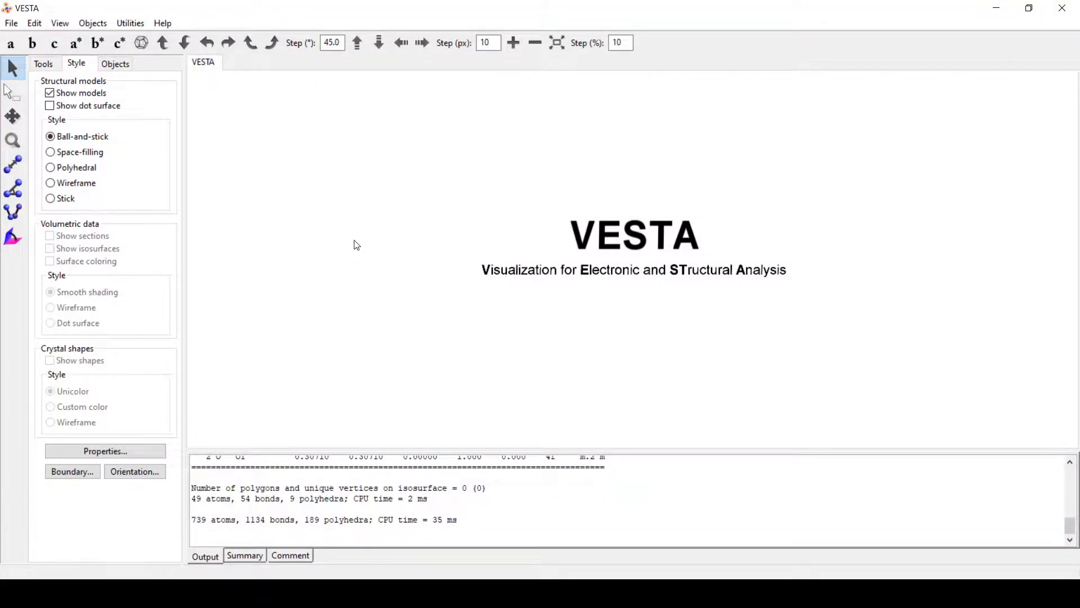
# Step: Open the recent 1000062.cif SnO2 file, then rotate and zoom its ball-and-stick unit cell
pyautogui.click(12, 25)
pyautogui.moveTo(118, 92)
pyautogui.click(252, 93)
pyautogui.moveTo(350, 235); pyautogui.dragTo(258, 210)
pyautogui.scroll(-5, 447, 281)
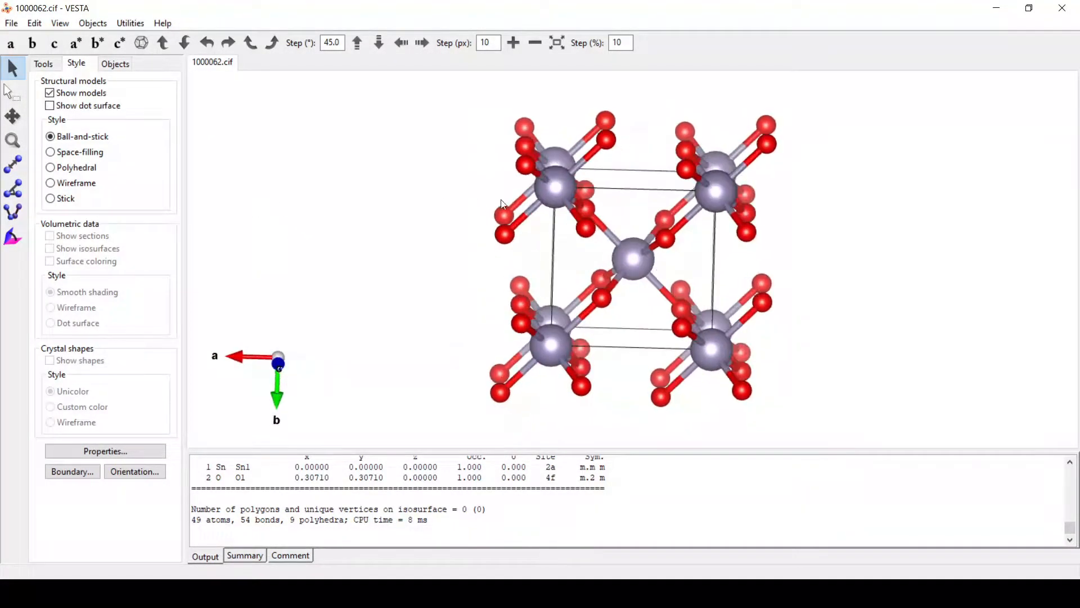
# Step: Add a new lattice plane in the Lattice Planes dialog, showing the (100) plane
pyautogui.click(35, 24)
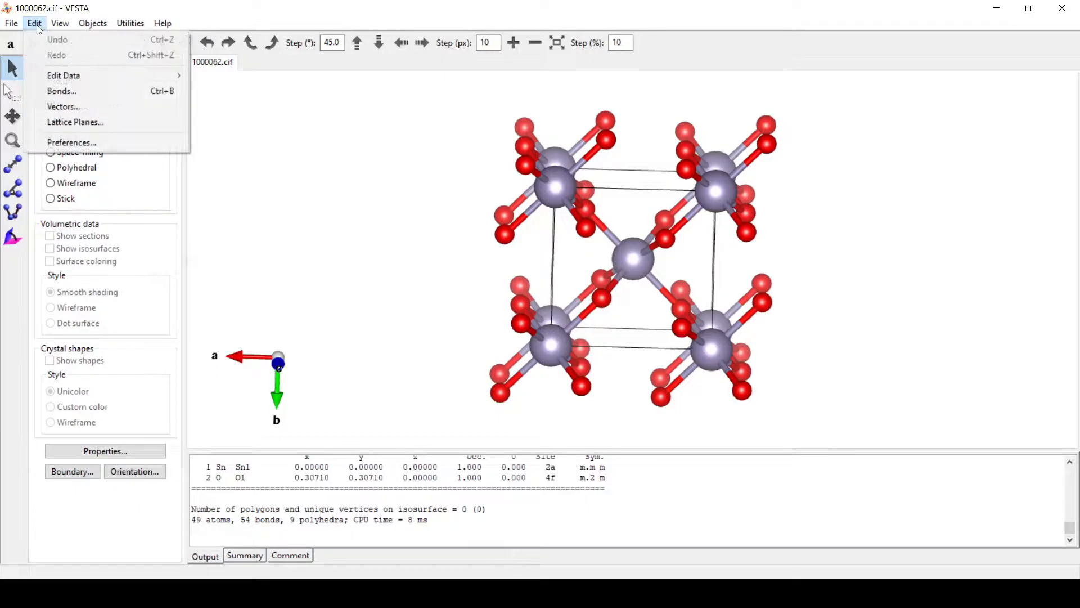
pyautogui.click(62, 120)
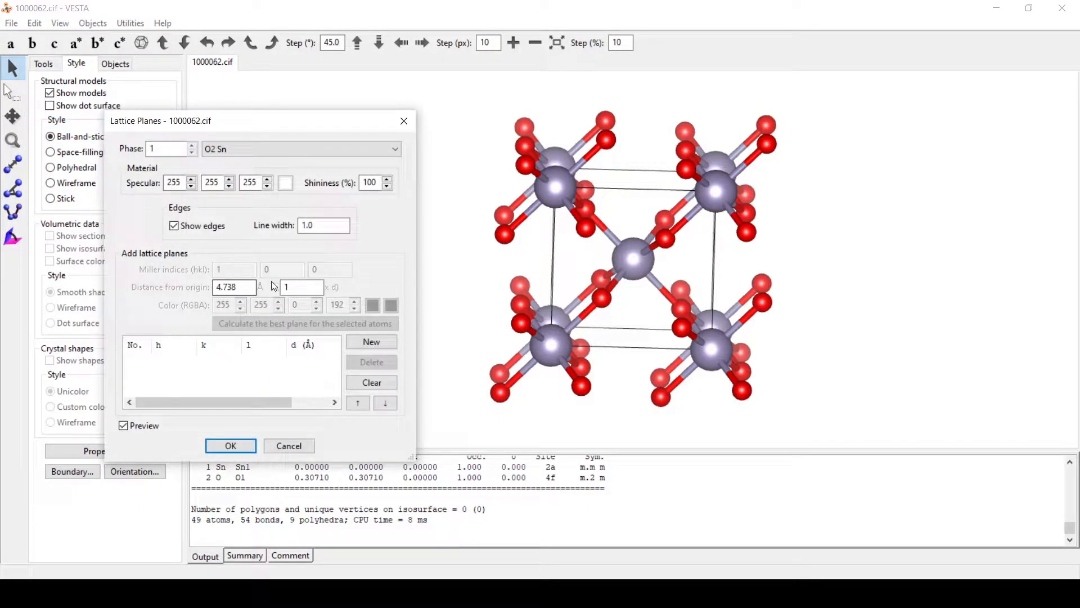
pyautogui.click(372, 343)
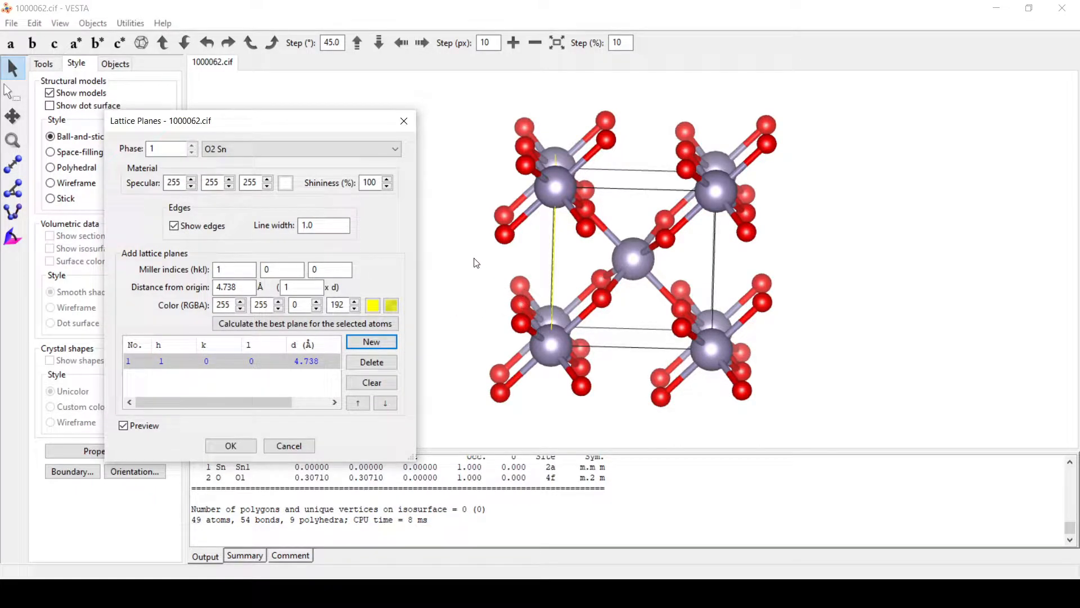
pyautogui.moveTo(473, 263); pyautogui.dragTo(505, 265)
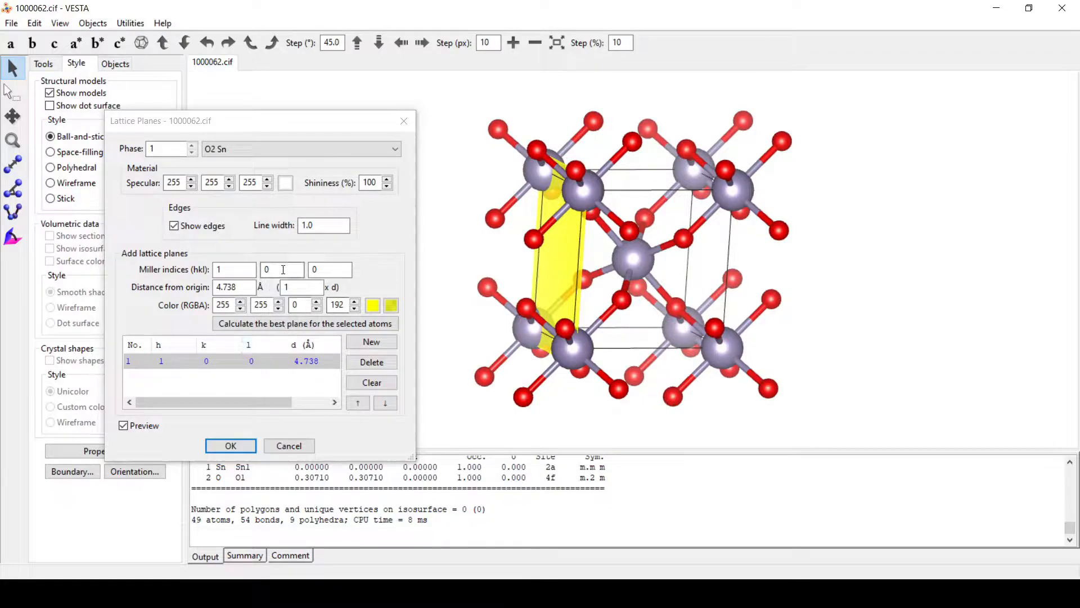
# Step: Change the plane's Miller indices to (010) and inspect it
pyautogui.click(162, 278)
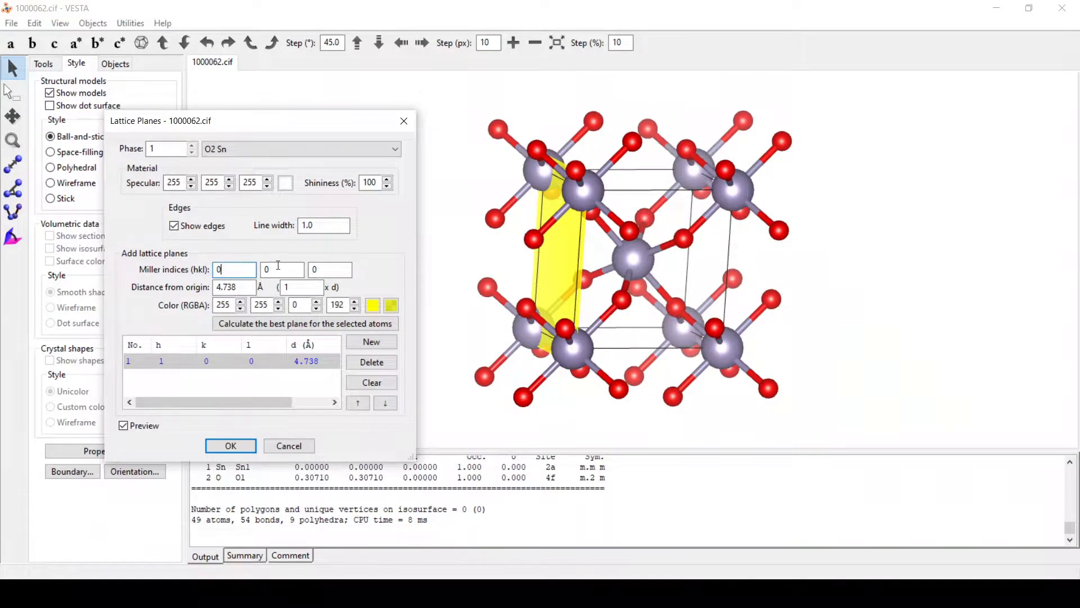
pyautogui.write('0')
pyautogui.press('Tab')
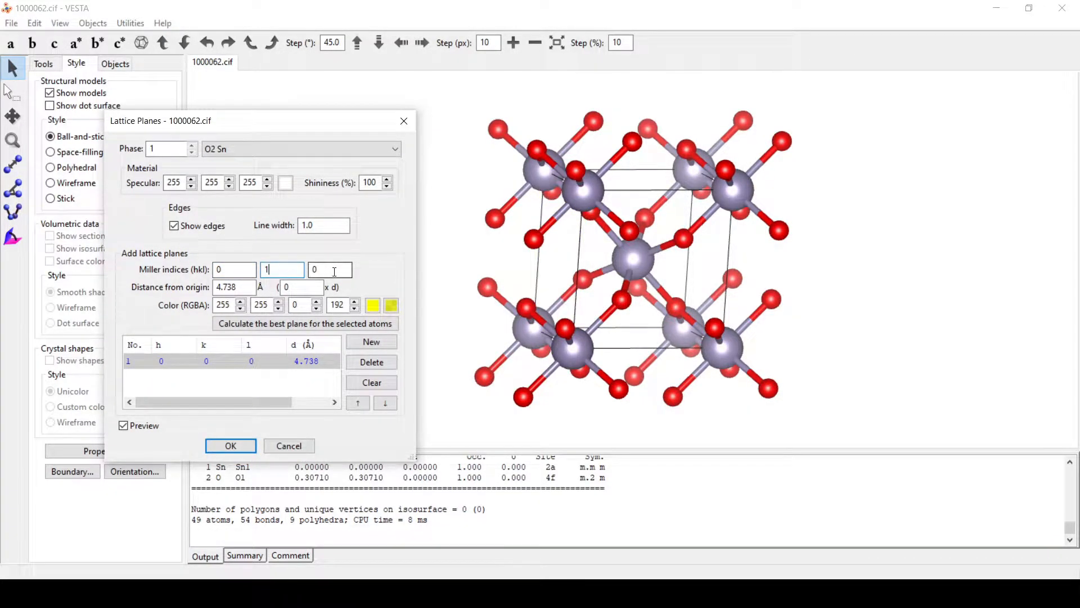
pyautogui.click(340, 270)
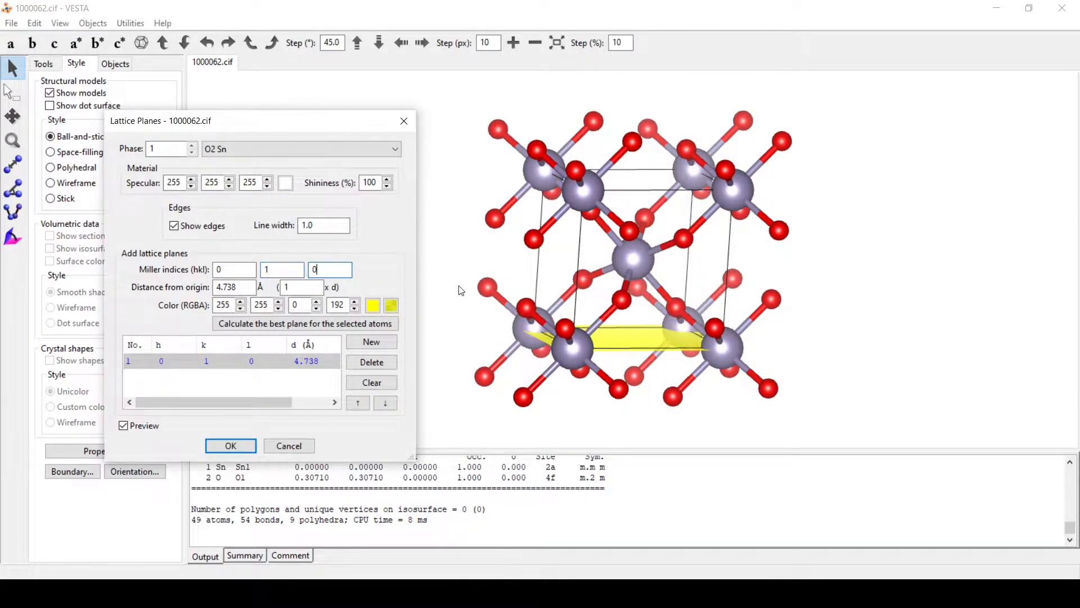
pyautogui.moveTo(571, 283); pyautogui.dragTo(475, 297)
# Step: Switch the plane to (001) with a distance multiplier of 0, placing it at the origin
pyautogui.doubleClick(285, 271)
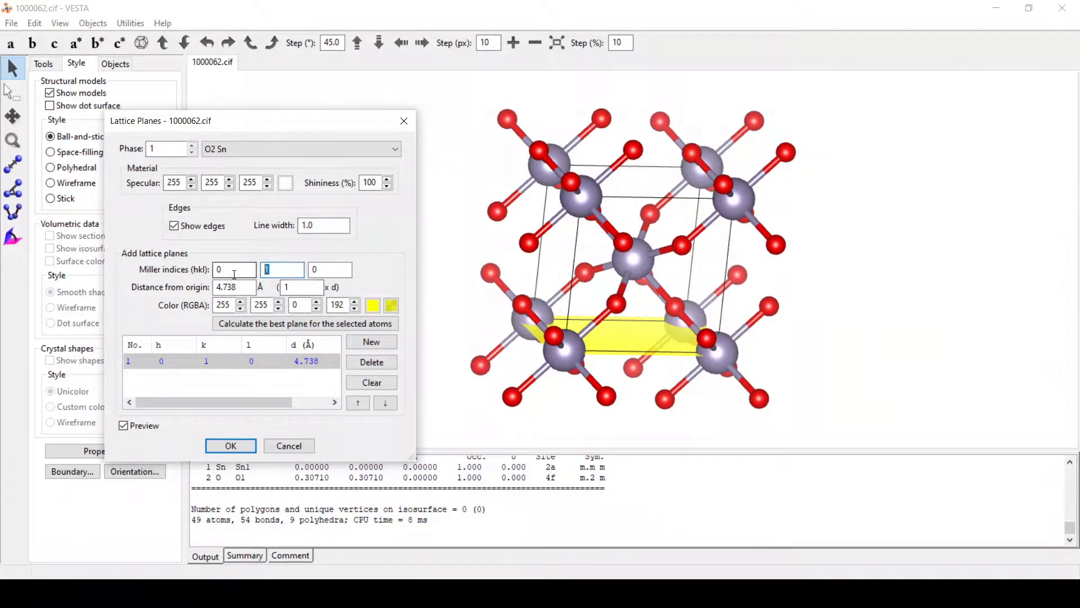
pyautogui.press('Tab')
pyautogui.write('1')
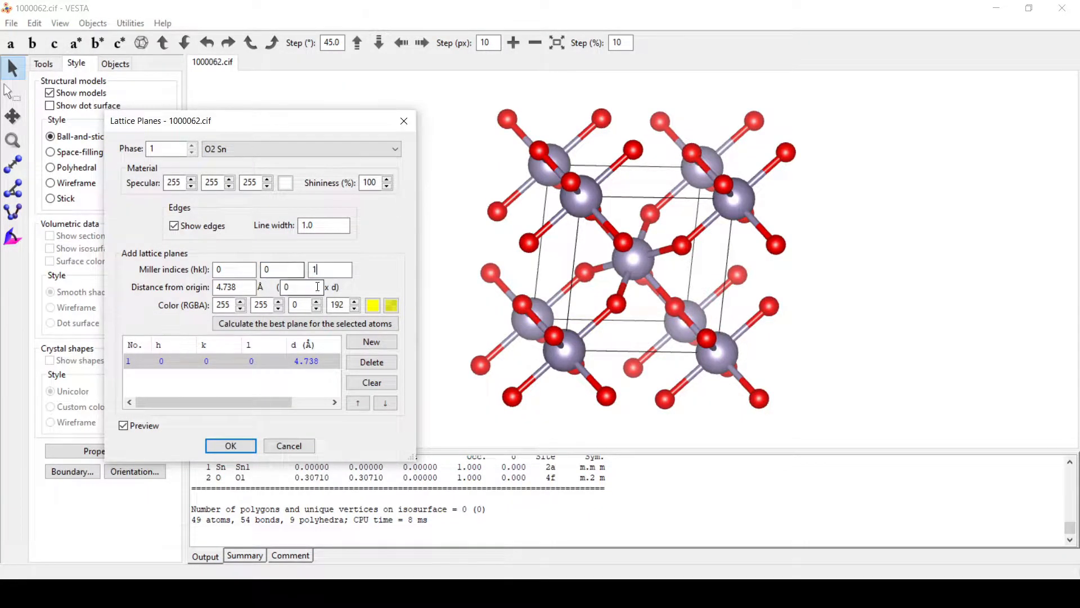
pyautogui.click(300, 287)
pyautogui.doubleClick(320, 291)
pyautogui.write('0')
pyautogui.press('Return')
pyautogui.moveTo(496, 293); pyautogui.dragTo(543, 277)
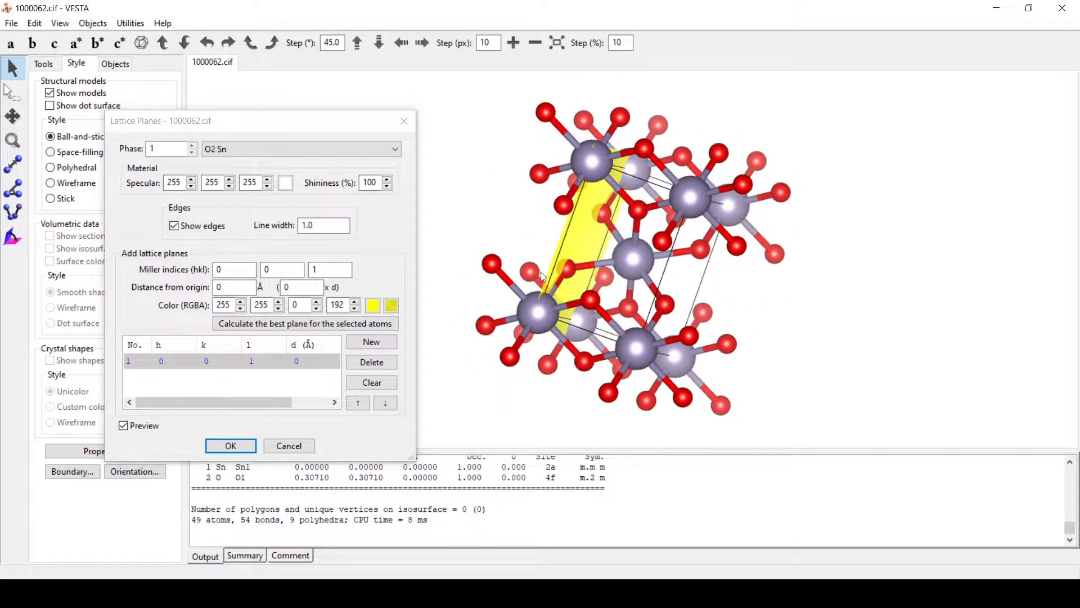
# Step: Enter Miller indices 1 1 0 to show the (110) plane
pyautogui.click(296, 271)
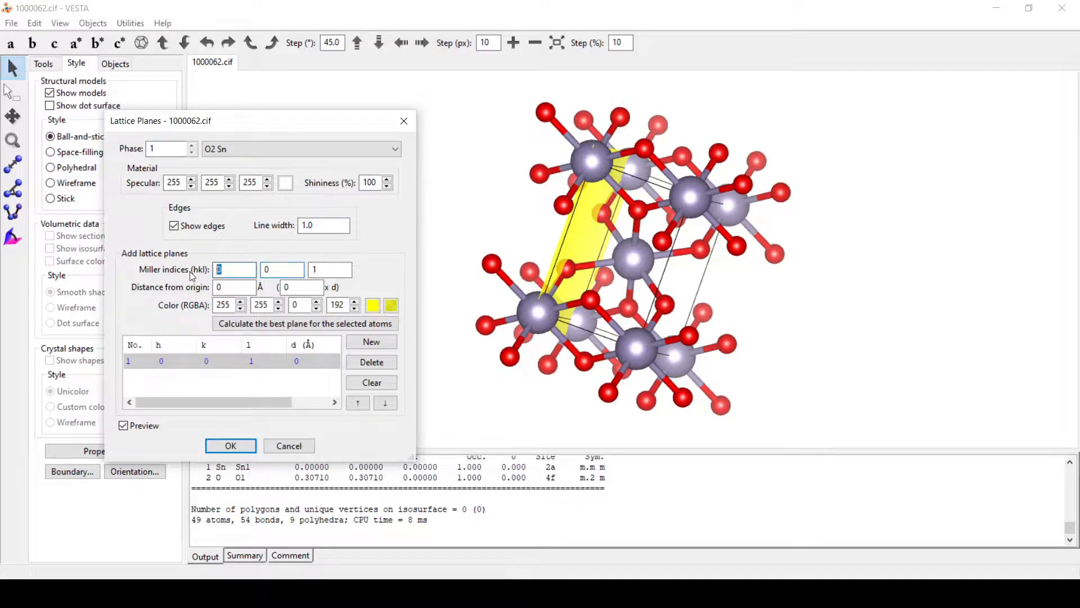
pyautogui.write('1')
pyautogui.press('Tab')
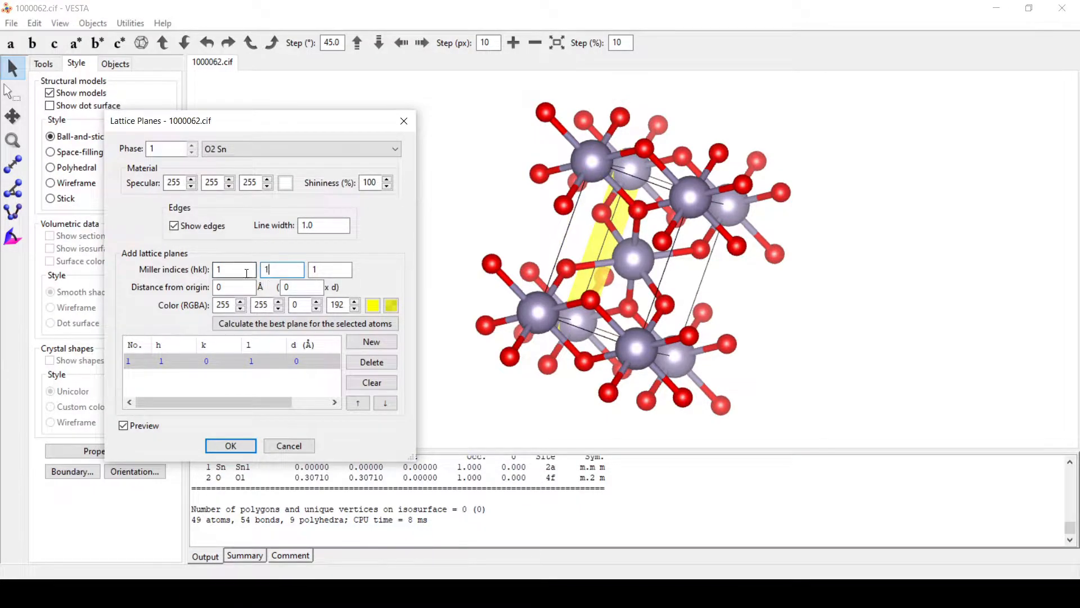
pyautogui.press('Tab')
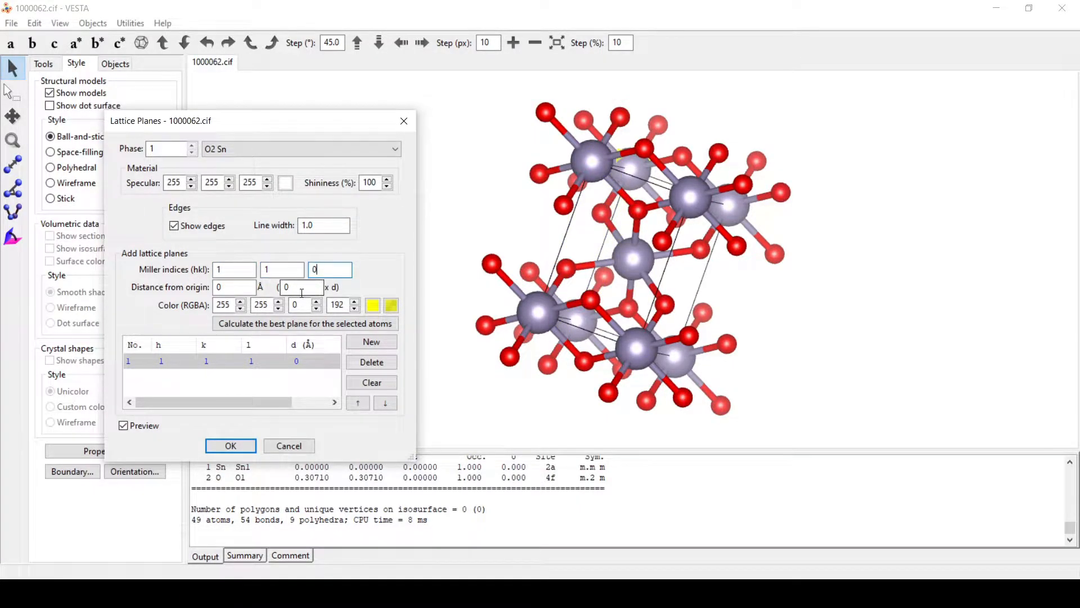
pyautogui.click(308, 288)
pyautogui.moveTo(566, 256); pyautogui.dragTo(694, 361)
pyautogui.moveTo(545, 248); pyautogui.dragTo(576, 349)
# Step: Place the (110) plane at one d-spacing, 3.35027 Å, and confirm it
pyautogui.click(290, 288)
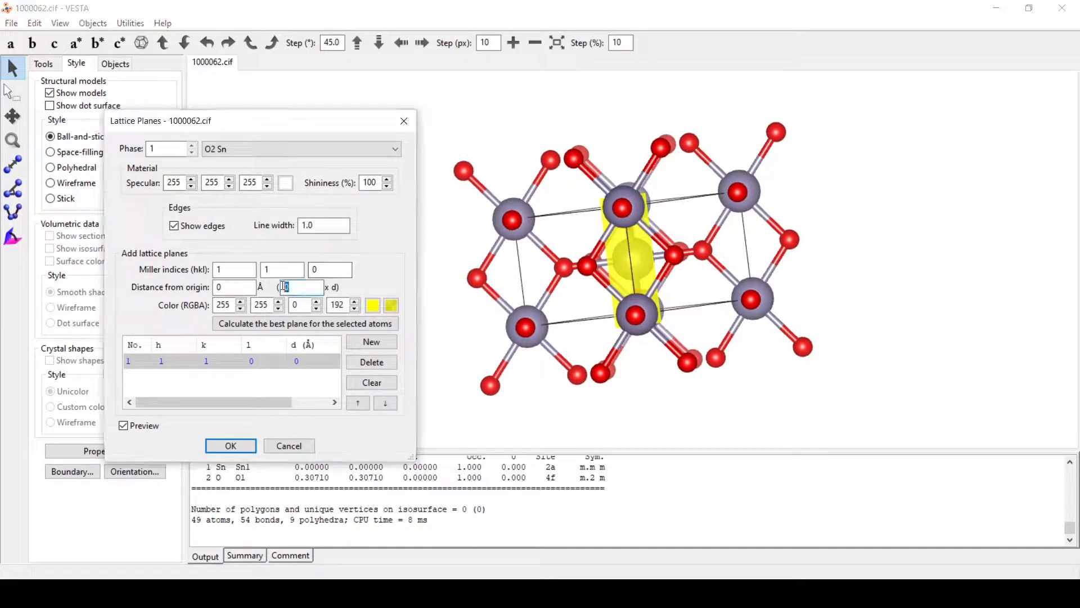
pyautogui.press('Return')
pyautogui.moveTo(534, 289); pyautogui.dragTo(827, 257)
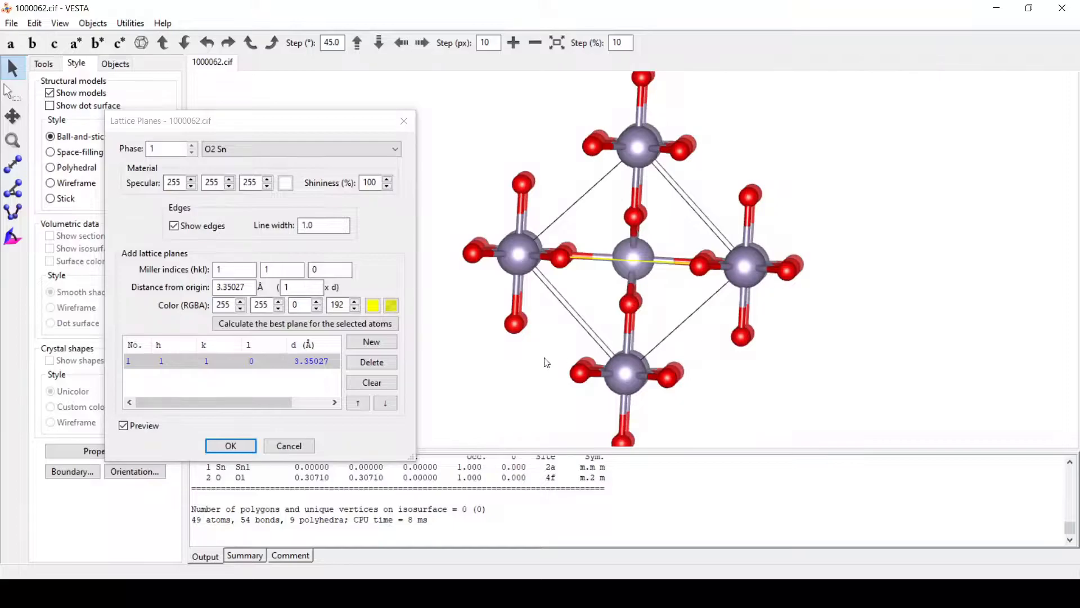
pyautogui.click(242, 446)
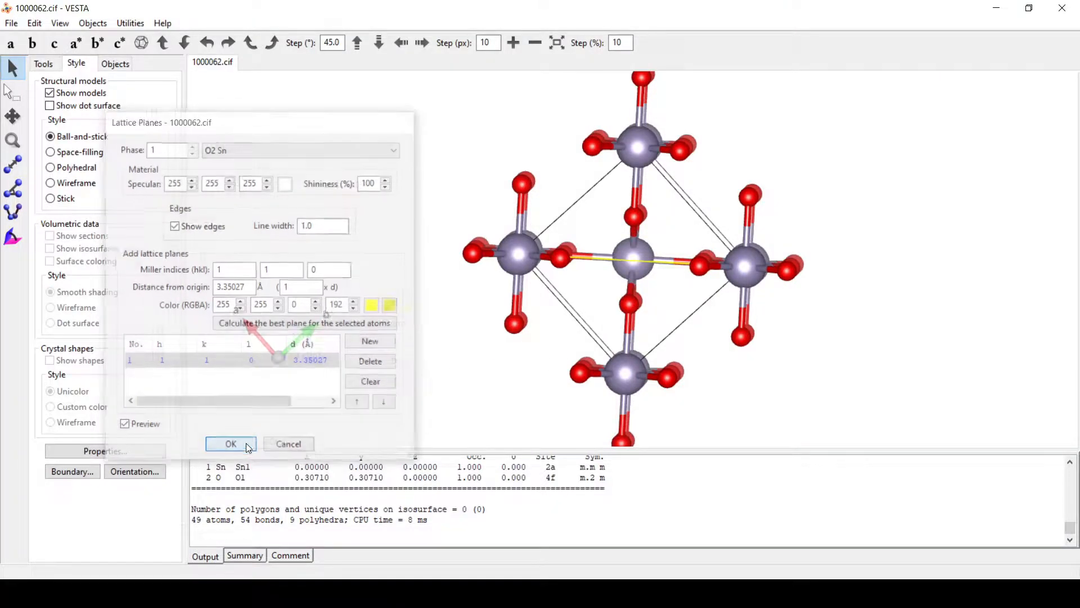
# Step: Set the boundary x, y and z maximums to 4, then view the 739-atom supercell
pyautogui.click(72, 471)
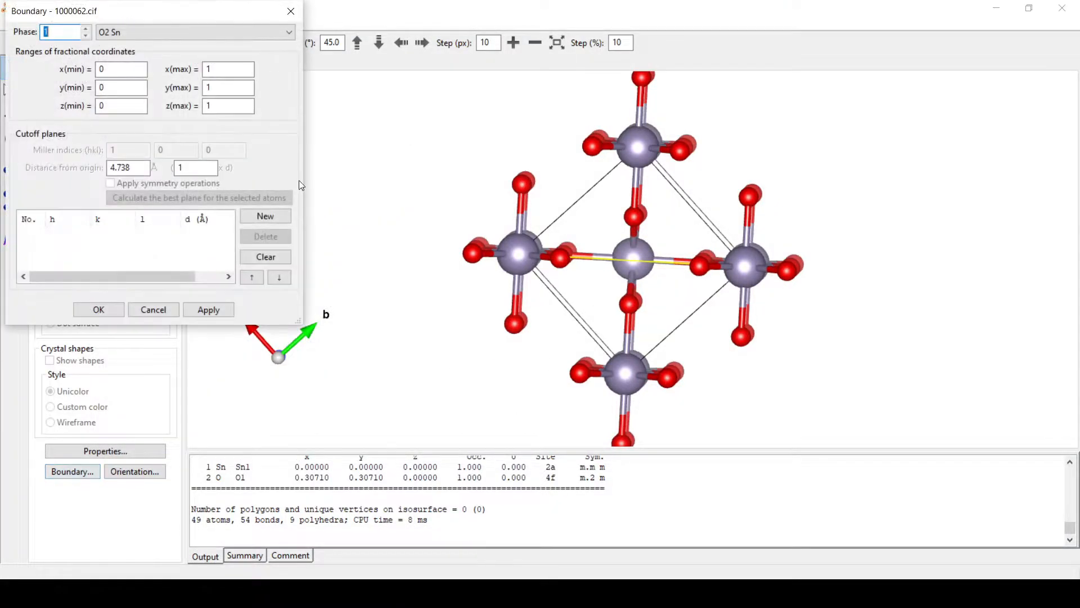
pyautogui.moveTo(224, 69); pyautogui.dragTo(182, 75)
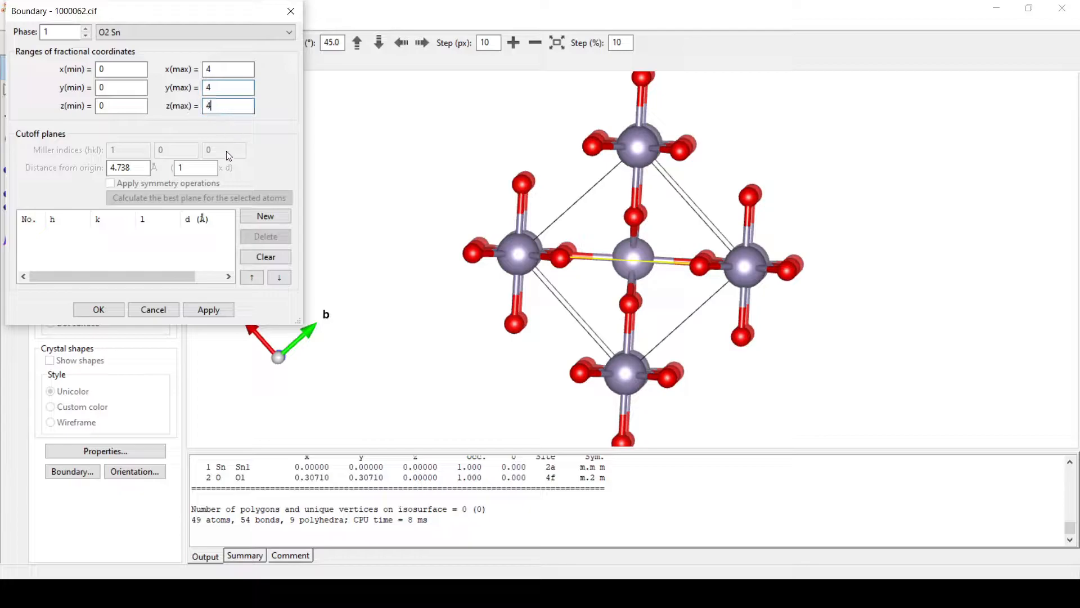
pyautogui.click(101, 311)
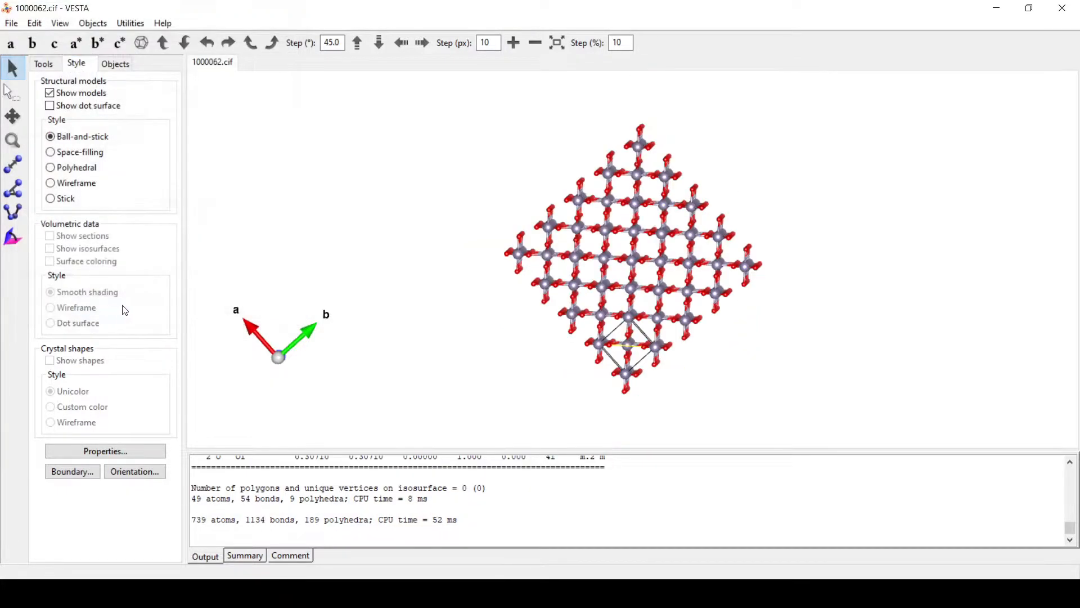
pyautogui.moveTo(486, 332)
pyautogui.mouseDown()
pyautogui.moveTo(499, 357)
pyautogui.moveTo(441, 357)
pyautogui.moveTo(538, 366)
pyautogui.moveTo(475, 335)
pyautogui.moveTo(495, 335)
pyautogui.mouseUp()
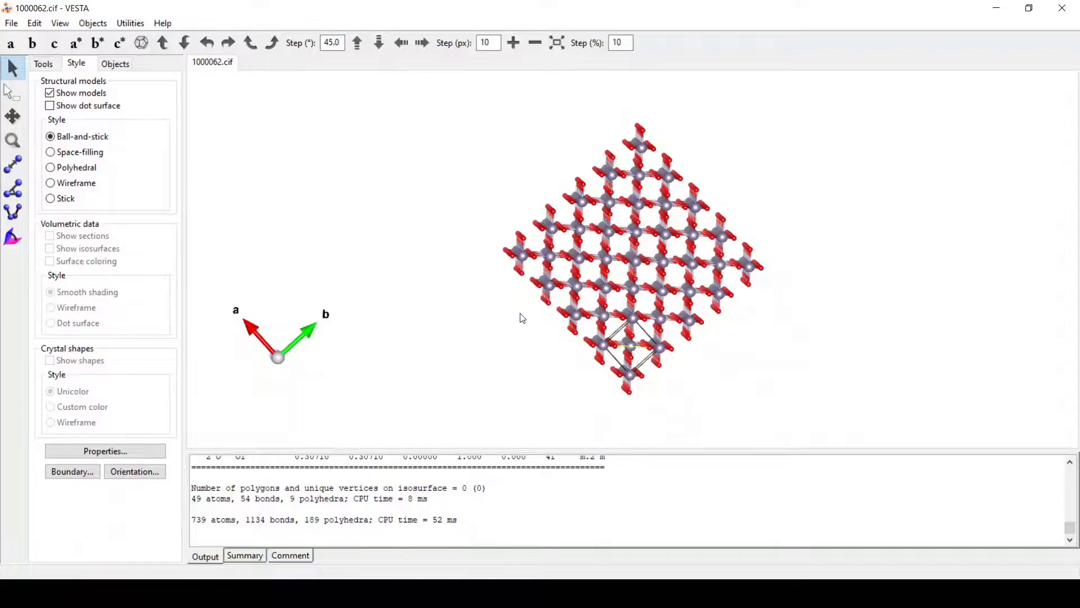
pyautogui.scroll(3, 519, 316)
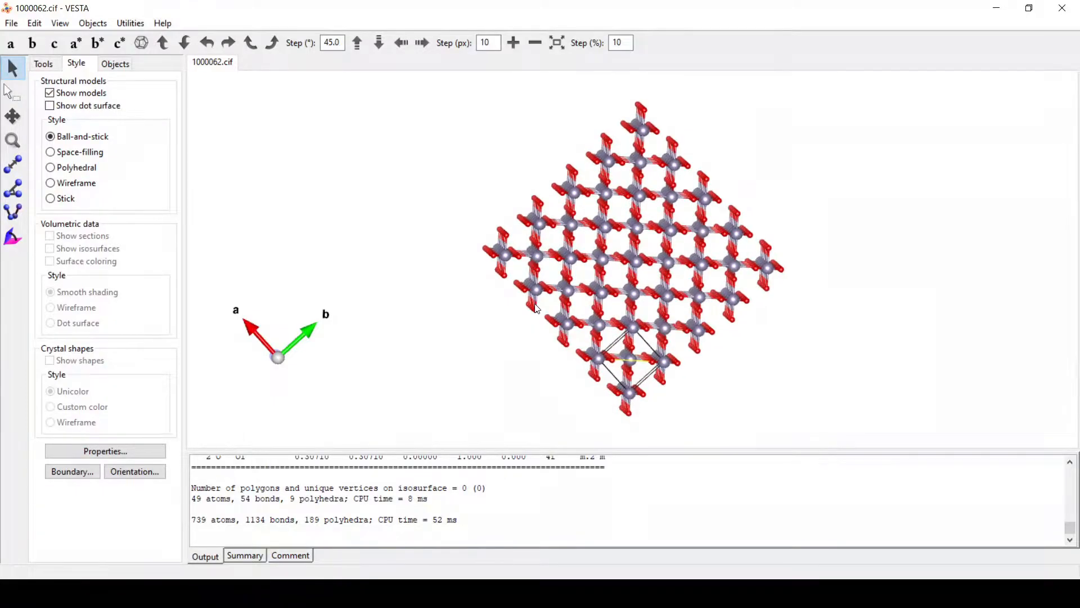
# Step: Move the existing (110) plane to 3 × d, 10.0508 Å from the origin
pyautogui.click(35, 23)
pyautogui.click(72, 123)
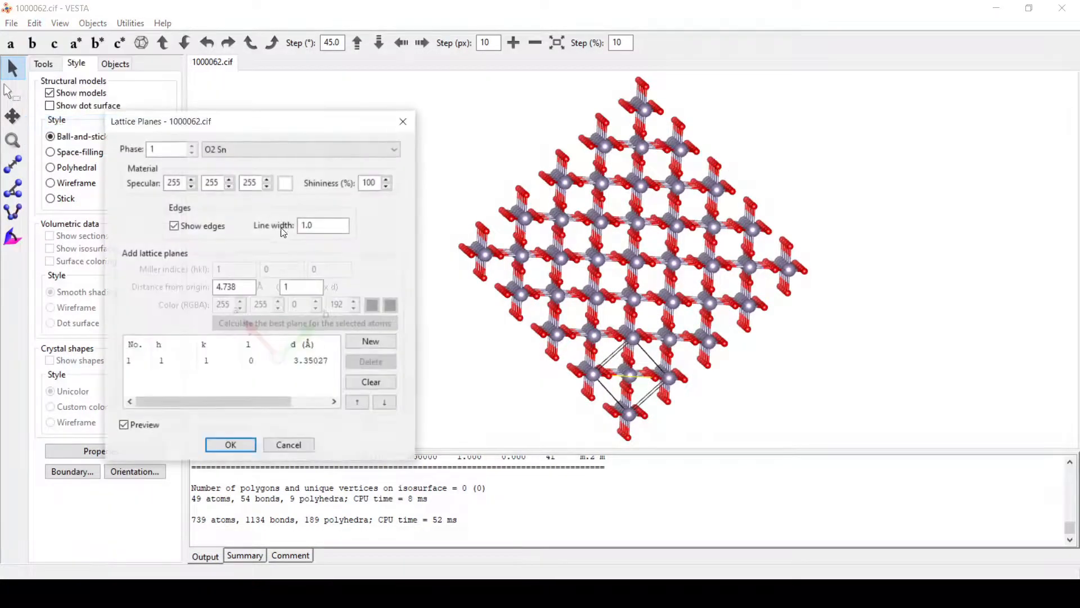
pyautogui.click(307, 361)
pyautogui.doubleClick(297, 288)
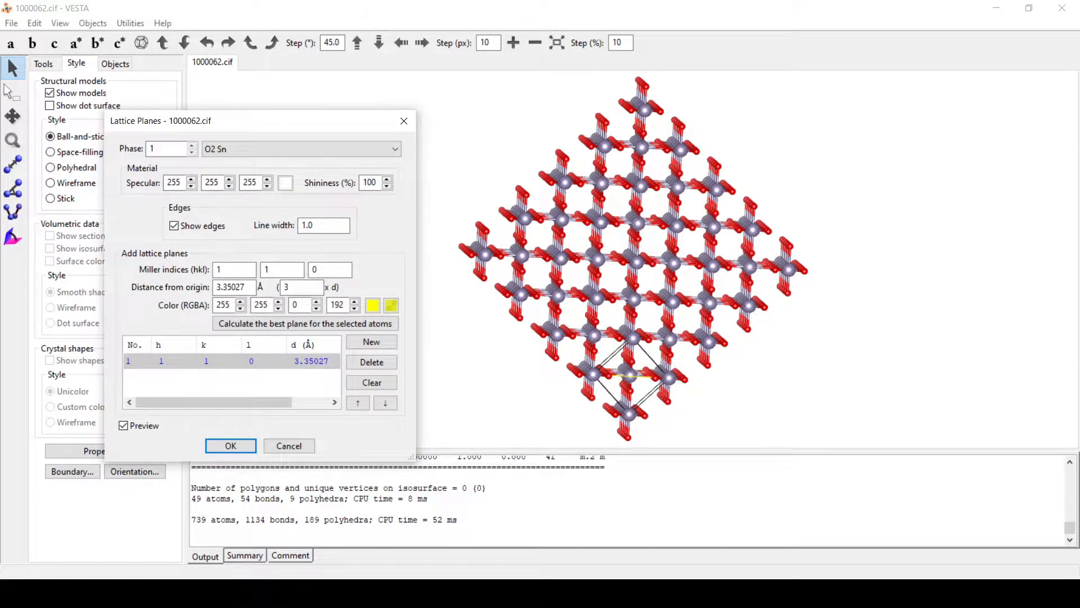
pyautogui.click(287, 270)
pyautogui.moveTo(534, 356)
pyautogui.mouseDown()
pyautogui.moveTo(647, 362)
pyautogui.moveTo(526, 365)
pyautogui.mouseUp()
# Step: Add a second (110) plane at 5 × d, 16.7514 Å, and apply the settings
pyautogui.click(372, 342)
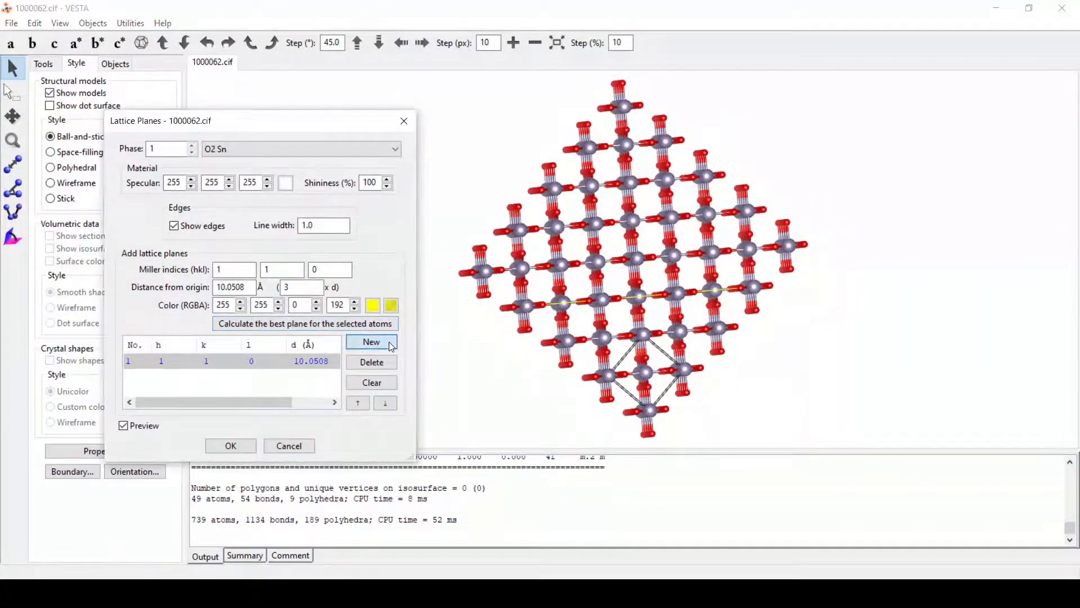
pyautogui.doubleClick(307, 290)
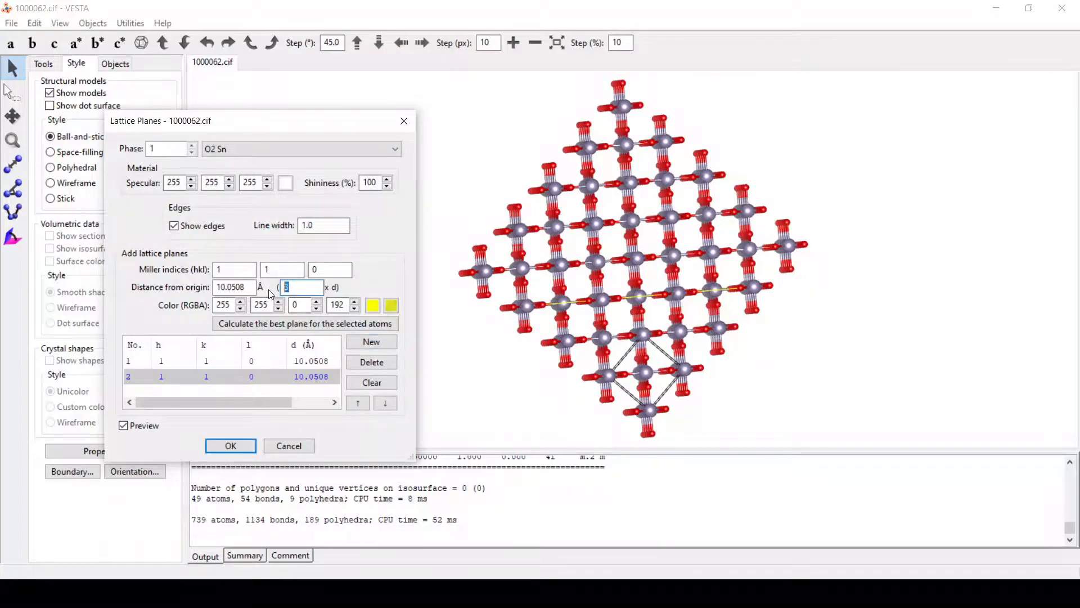
pyautogui.click(293, 273)
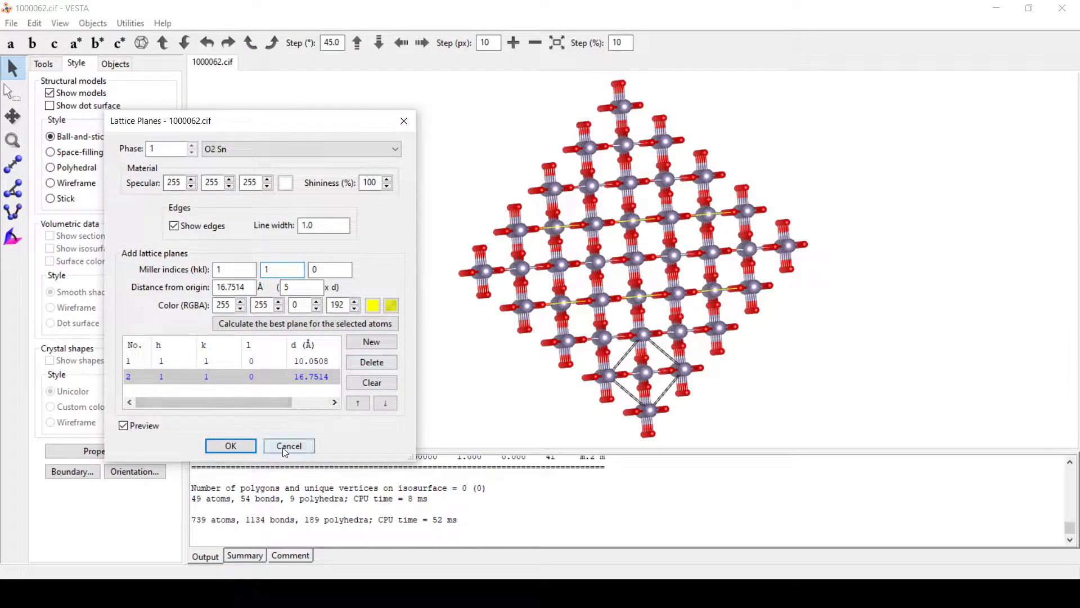
pyautogui.click(234, 446)
pyautogui.moveTo(529, 353); pyautogui.dragTo(846, 273)
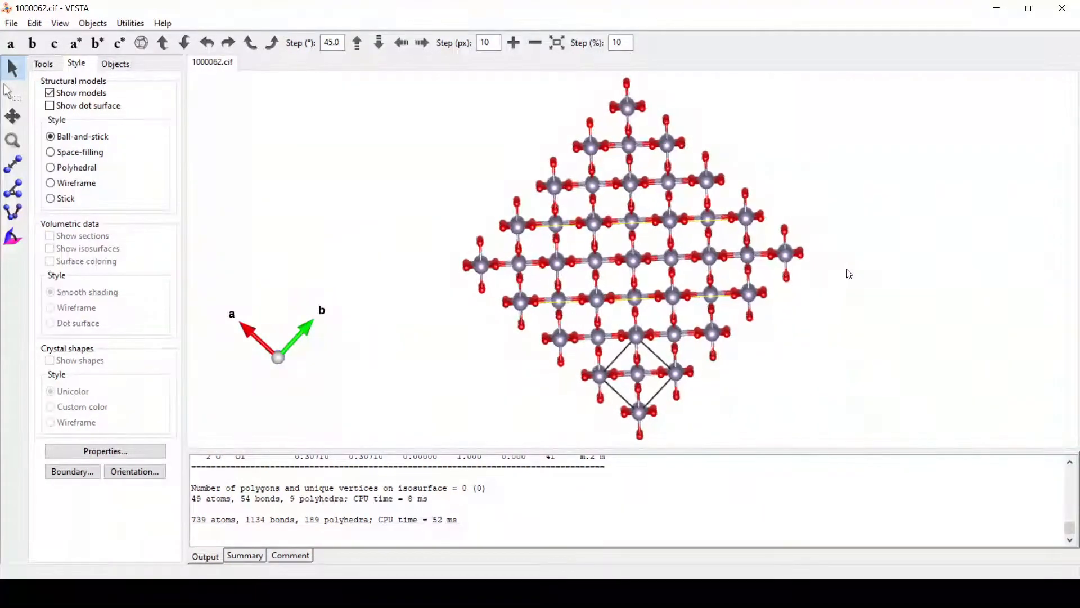
# Step: View down the c axis rotated 45° in-plane, then tilt and zoom to show column depth
pyautogui.click(55, 43)
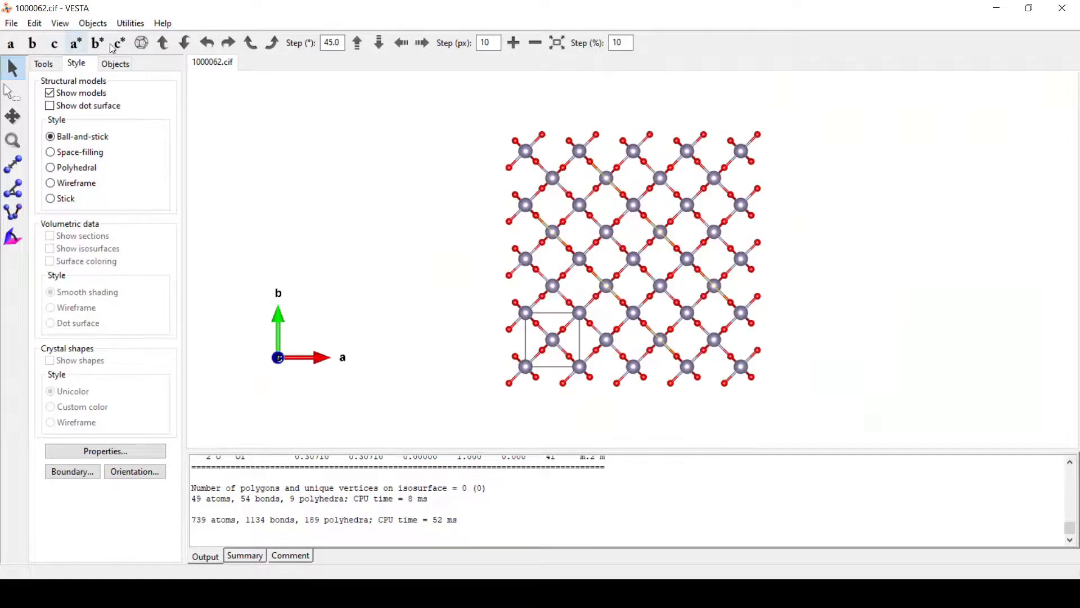
pyautogui.click(276, 42)
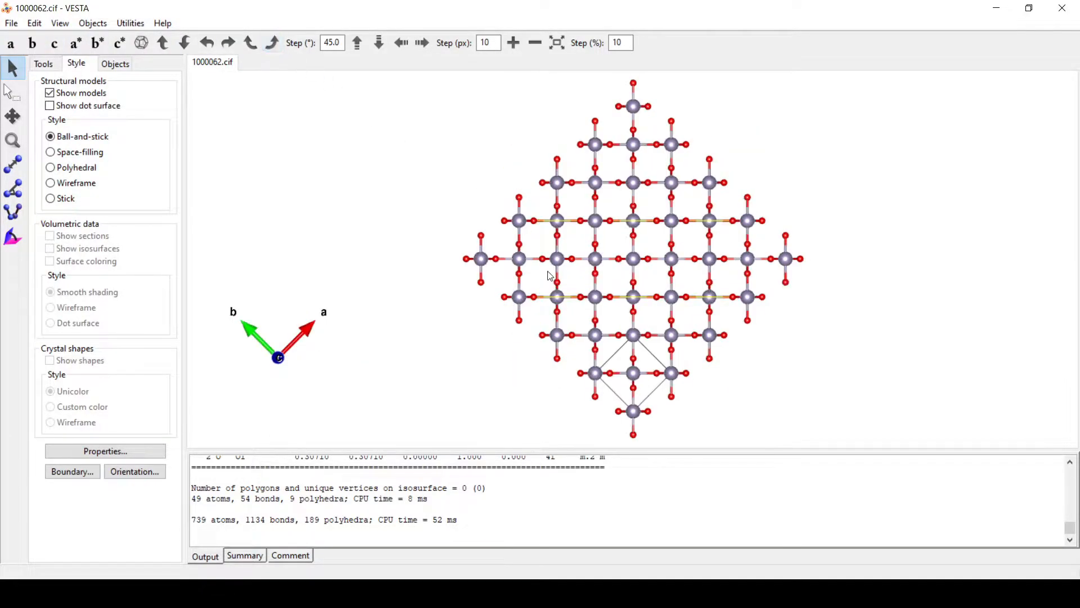
pyautogui.moveTo(531, 353); pyautogui.dragTo(458, 320)
pyautogui.scroll(5, 575, 307)
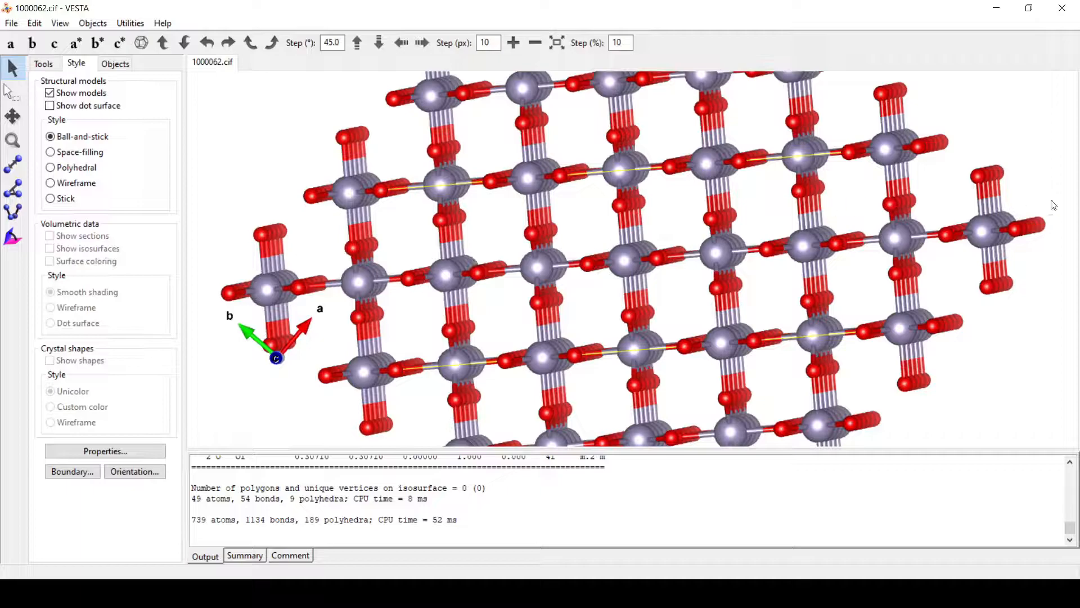
pyautogui.scroll(-6, 711, 288)
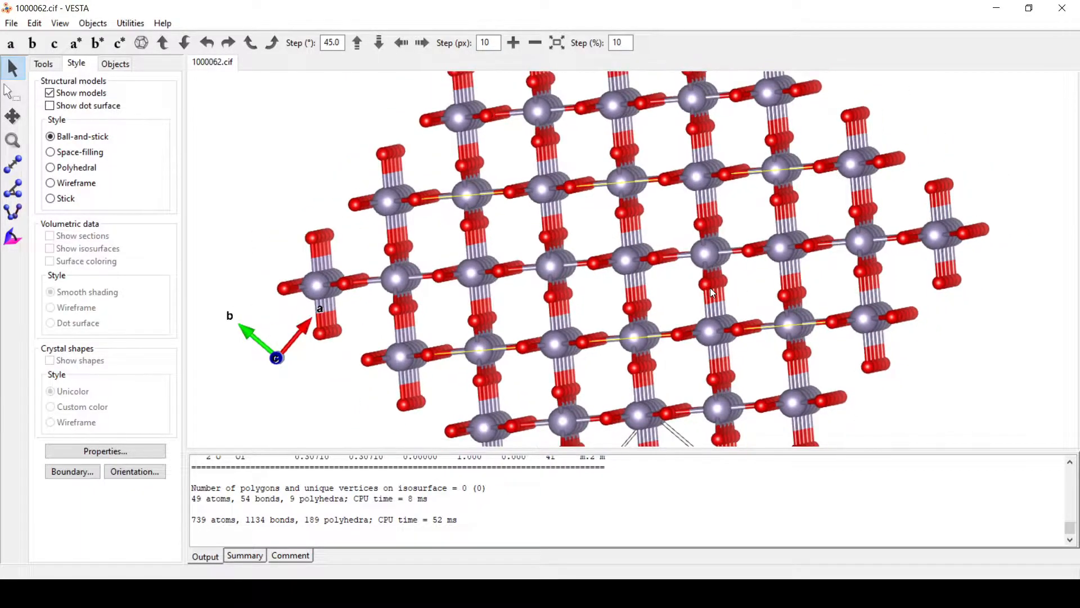
pyautogui.moveTo(676, 296); pyautogui.dragTo(686, 371)
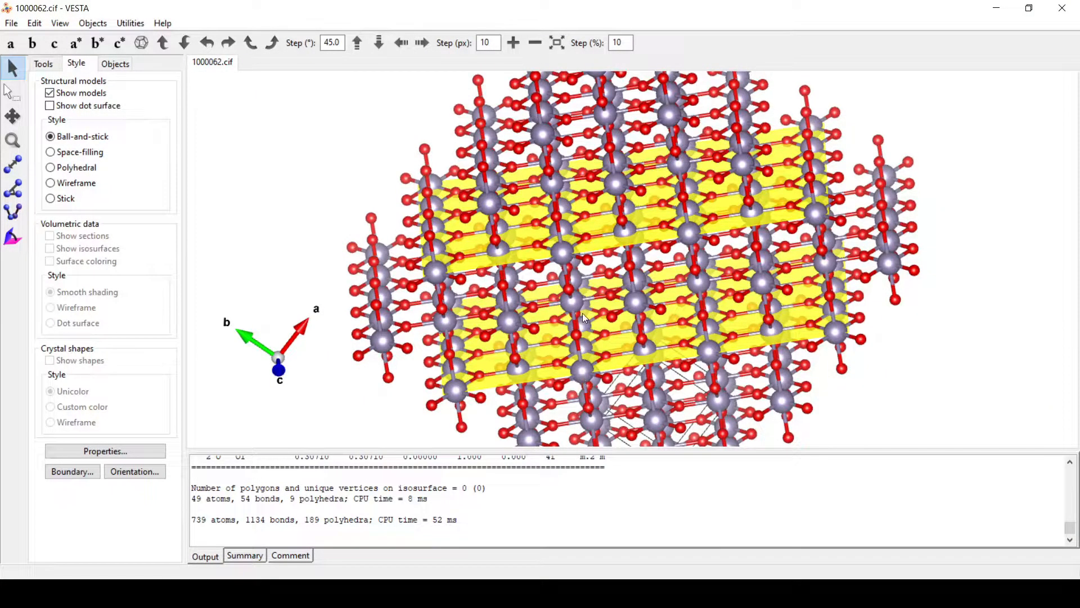
# Step: Check the yellow planes, then return to the c-axis view rotated 45° and zoom out
pyautogui.moveTo(605, 321)
pyautogui.mouseDown()
pyautogui.moveTo(616, 312)
pyautogui.moveTo(602, 309)
pyautogui.mouseUp()
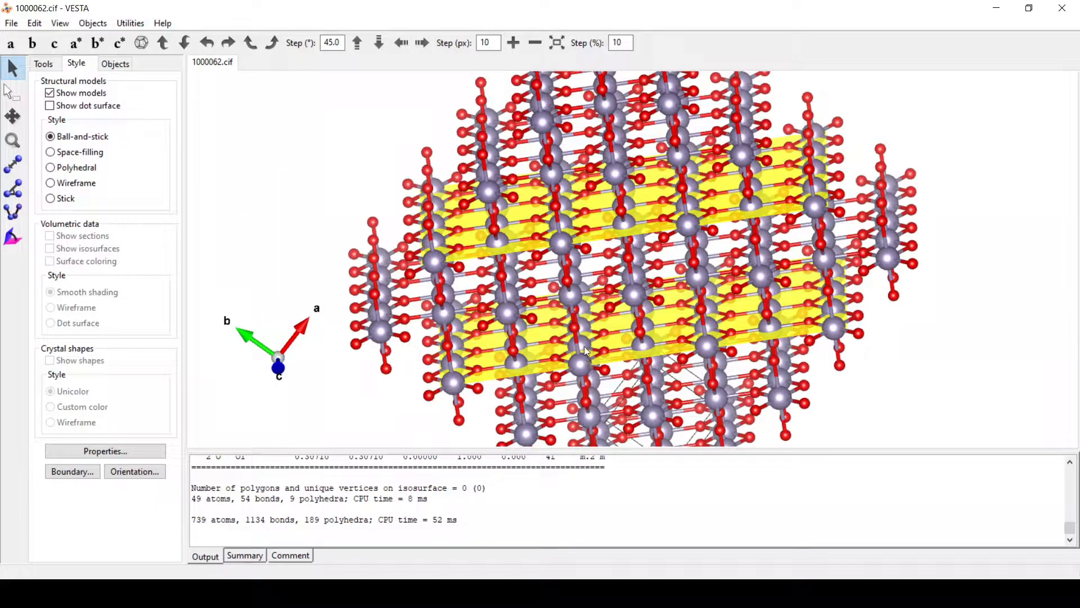
pyautogui.moveTo(626, 283); pyautogui.dragTo(594, 219)
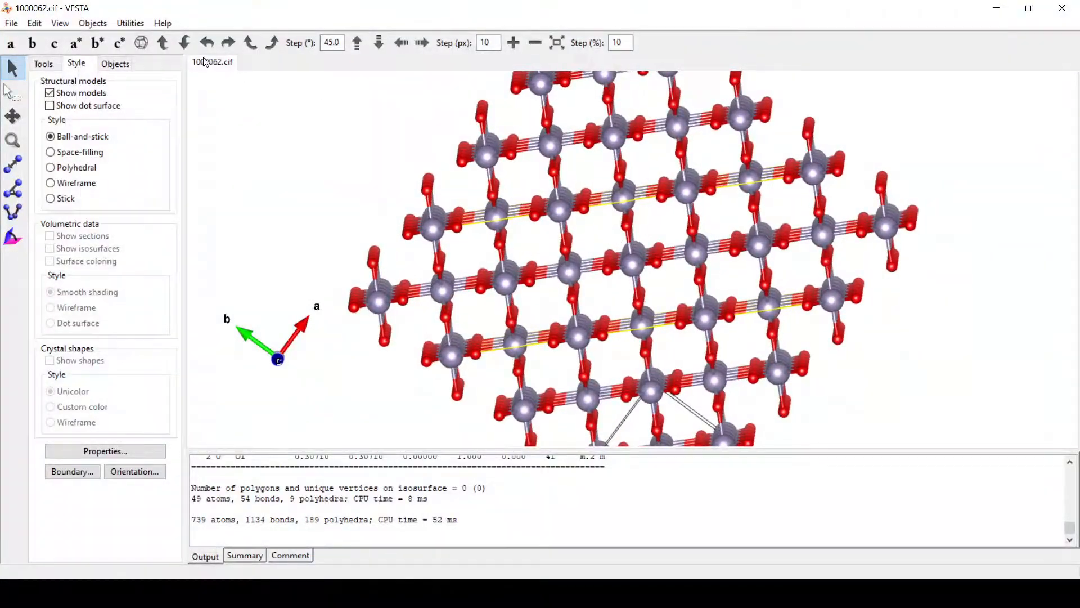
pyautogui.click(54, 44)
pyautogui.click(272, 43)
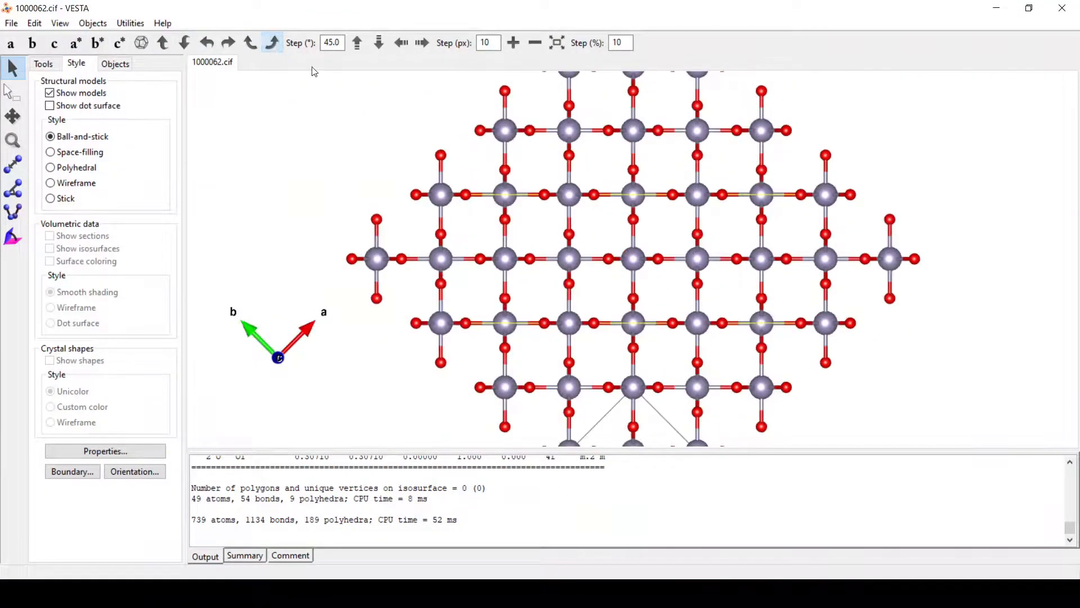
pyautogui.moveTo(608, 219); pyautogui.dragTo(614, 255)
pyautogui.moveTo(612, 241); pyautogui.dragTo(605, 217)
pyautogui.scroll(-5, 473, 216)
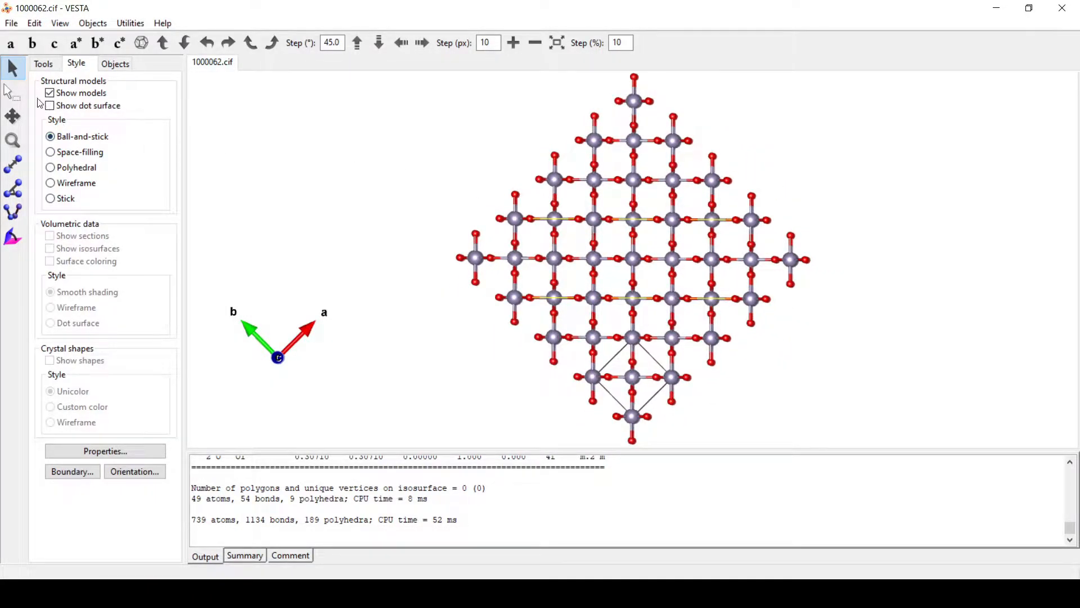
# Step: Box-select and delete the atoms left and right of the slab
pyautogui.click(12, 92)
pyautogui.moveTo(409, 113); pyautogui.dragTo(582, 421)
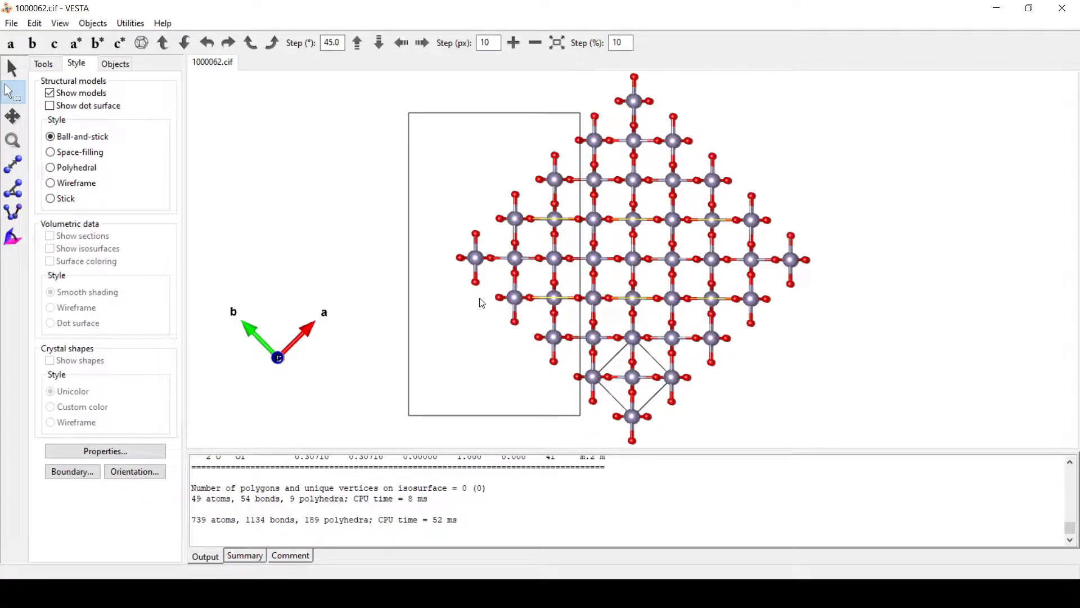
pyautogui.press('Delete')
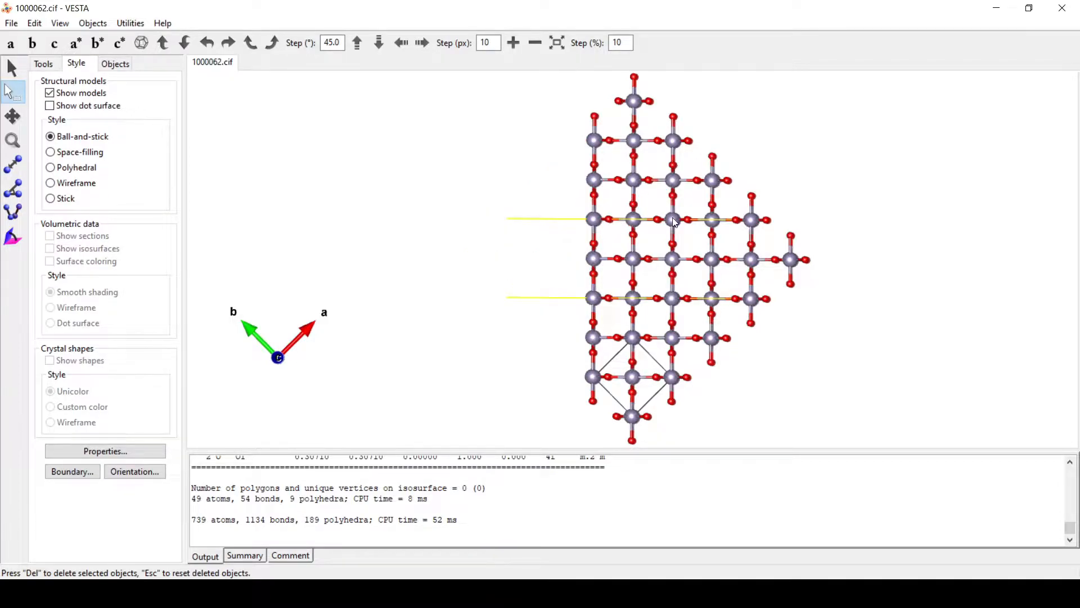
pyautogui.moveTo(858, 107); pyautogui.dragTo(689, 430)
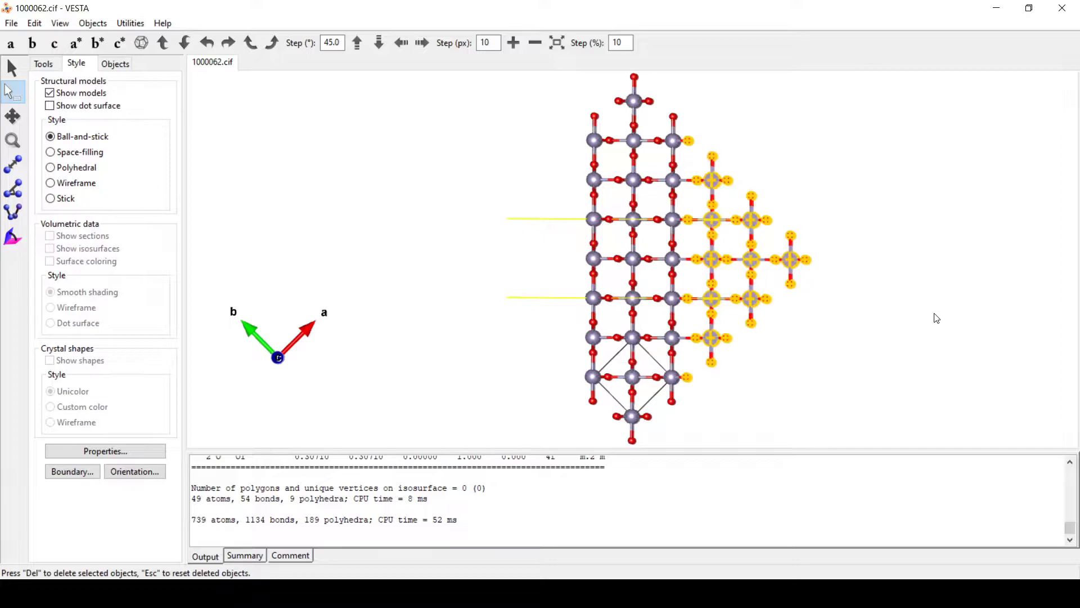
pyautogui.press('Delete')
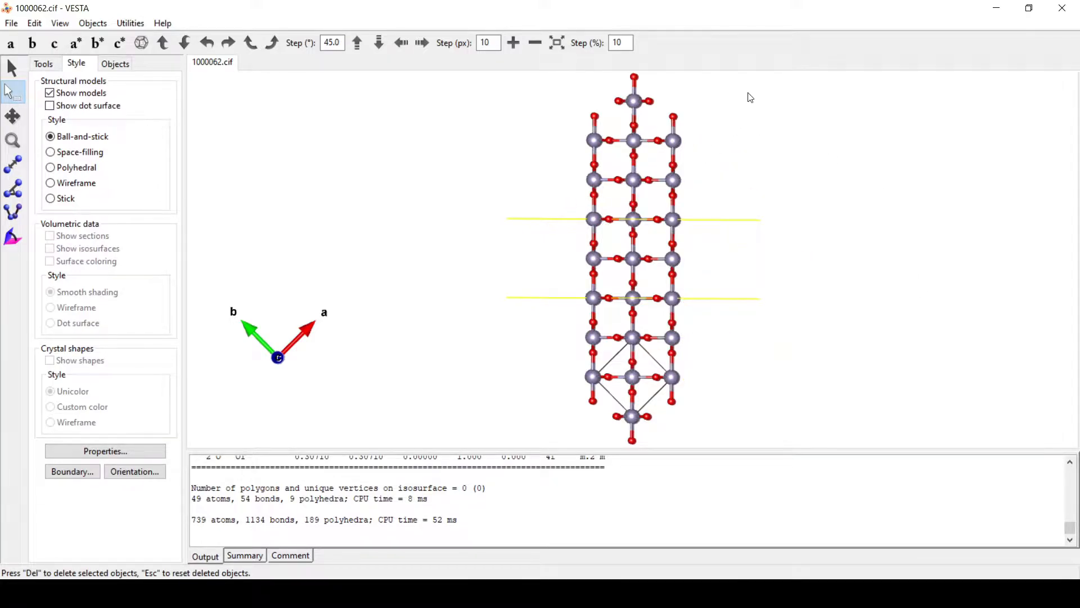
# Step: Delete the atoms above the upper plane and below the lower plane
pyautogui.moveTo(770, 75); pyautogui.dragTo(545, 209)
pyautogui.press('Delete')
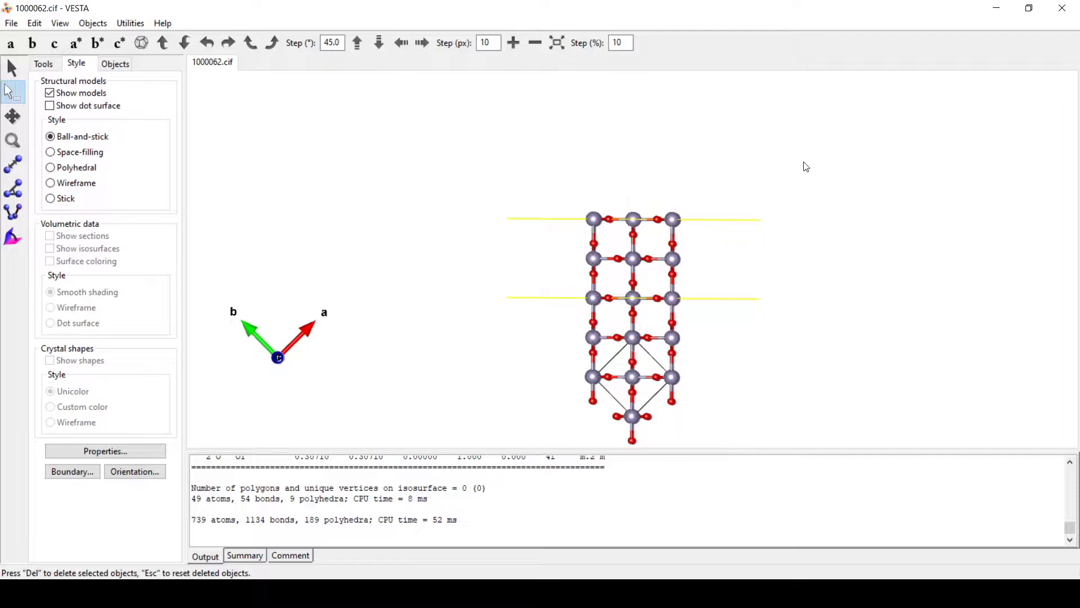
pyautogui.moveTo(708, 432); pyautogui.dragTo(502, 327)
pyautogui.press('Delete')
# Step: Select the stray oxygen atom below the cell, then rotate the slab to an oblique side view
pyautogui.moveTo(608, 418); pyautogui.dragTo(659, 448)
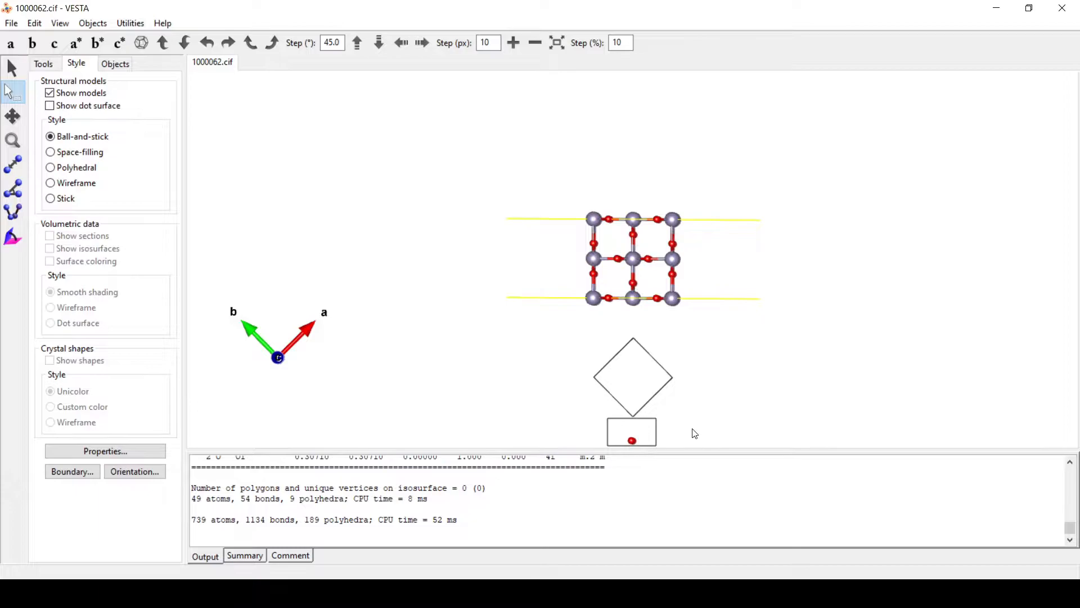
pyautogui.scroll(-1, 687, 425)
pyautogui.moveTo(611, 424); pyautogui.dragTo(638, 445)
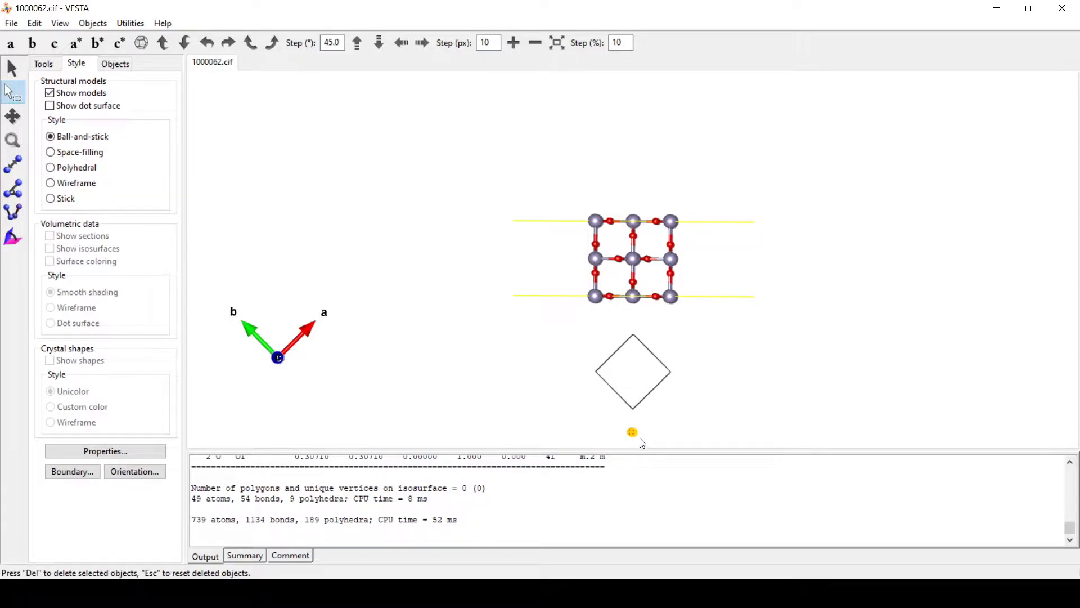
pyautogui.press('r')
pyautogui.scroll(6, 517, 276)
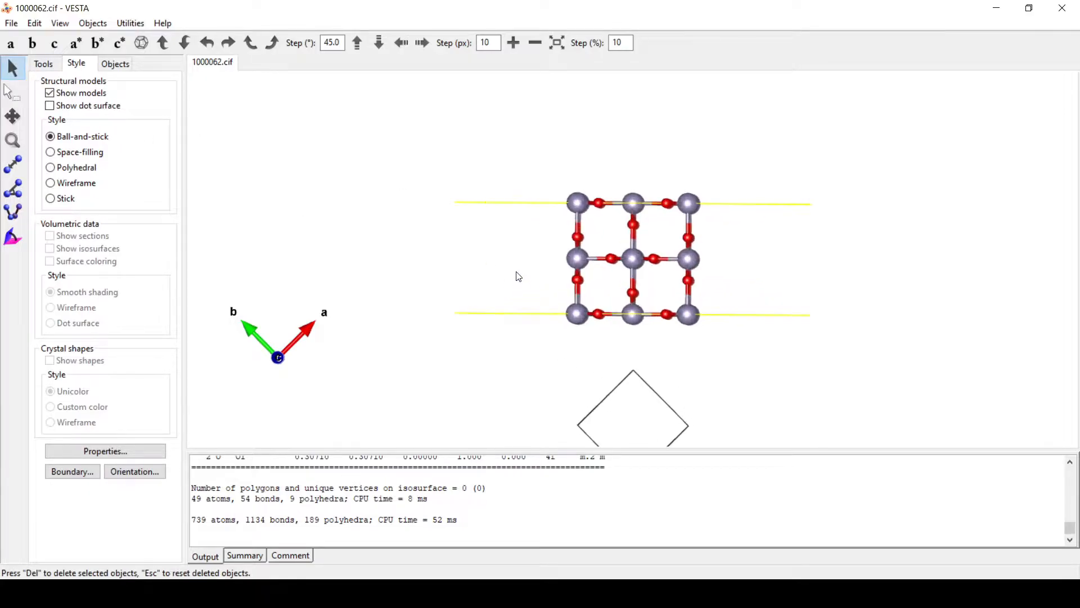
pyautogui.moveTo(516, 275); pyautogui.dragTo(780, 206)
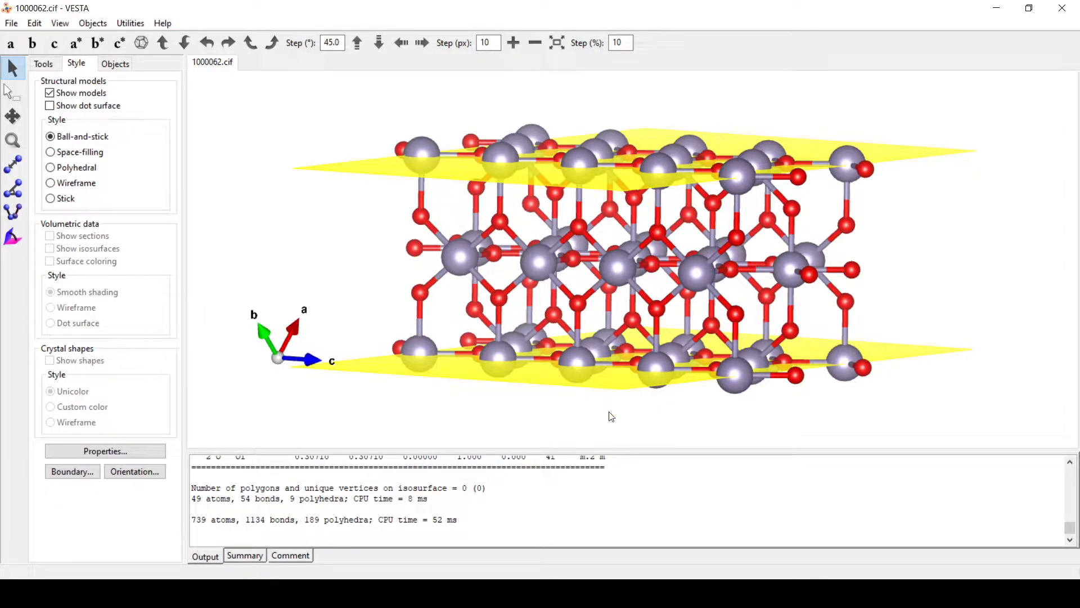
# Step: Orient the slab side-on with b up and c right, then box-select its left half
pyautogui.moveTo(606, 427); pyautogui.dragTo(784, 408)
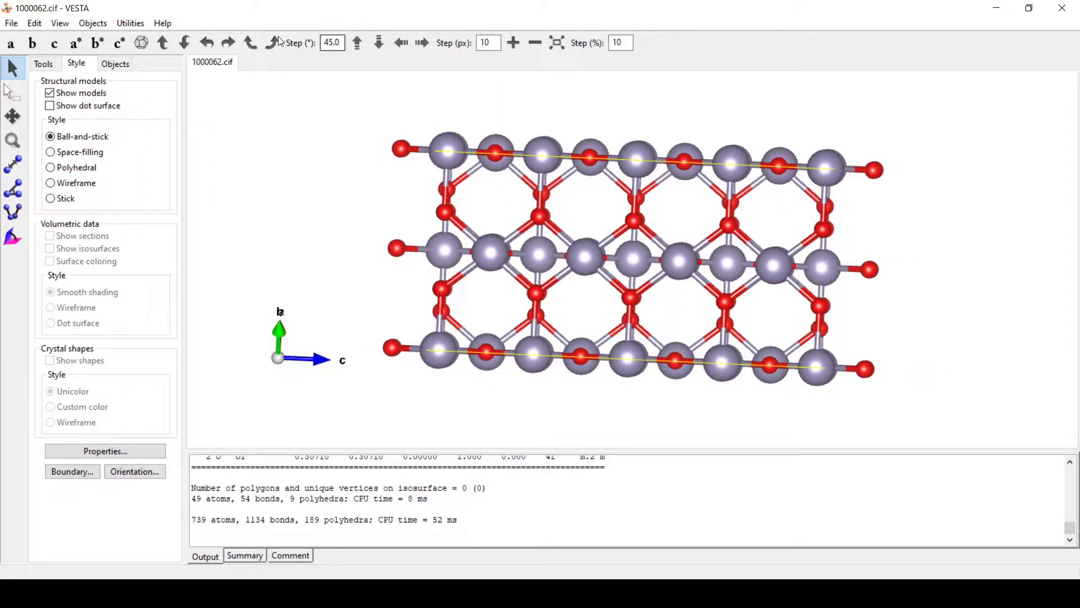
pyautogui.click(54, 44)
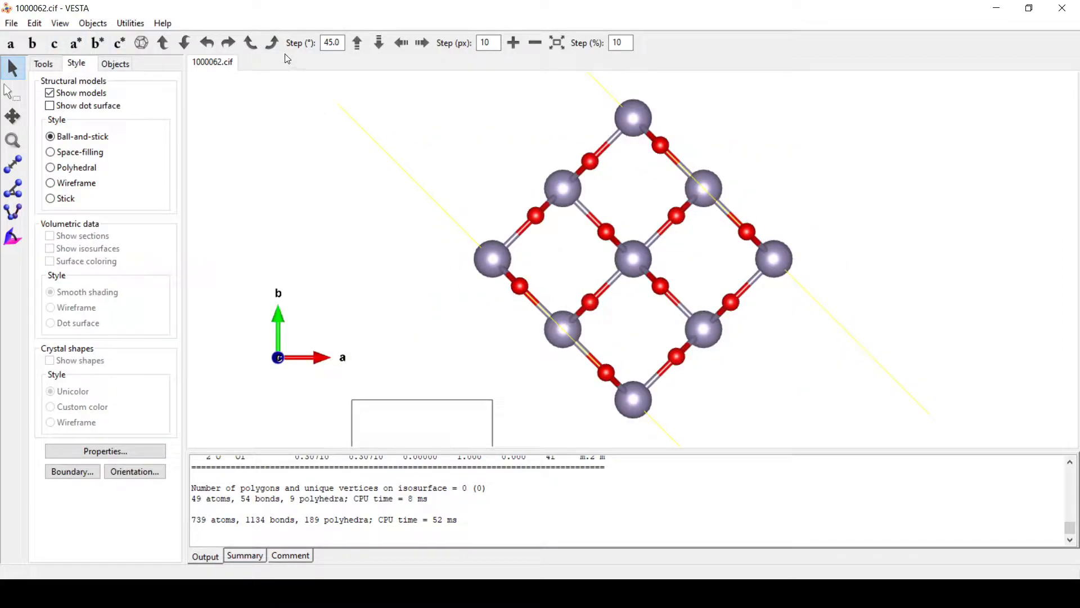
pyautogui.click(273, 44)
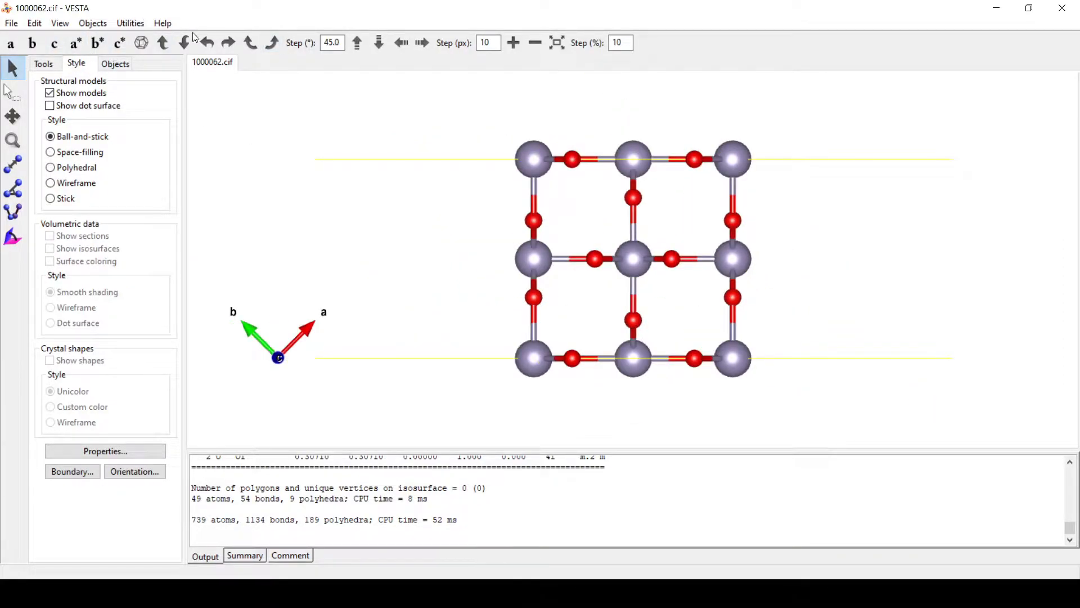
pyautogui.click(228, 44)
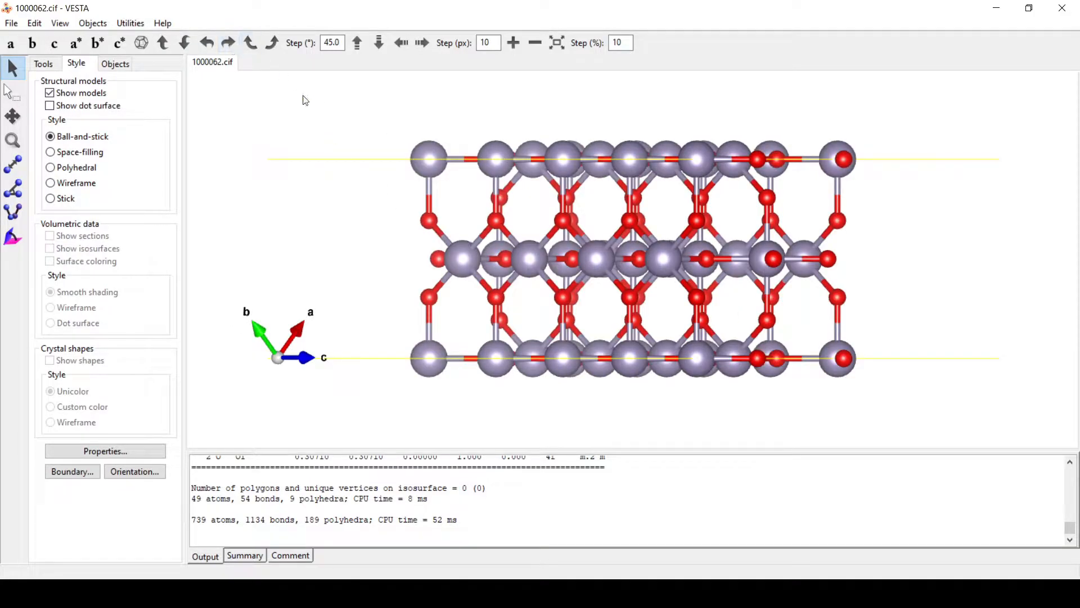
pyautogui.click(229, 44)
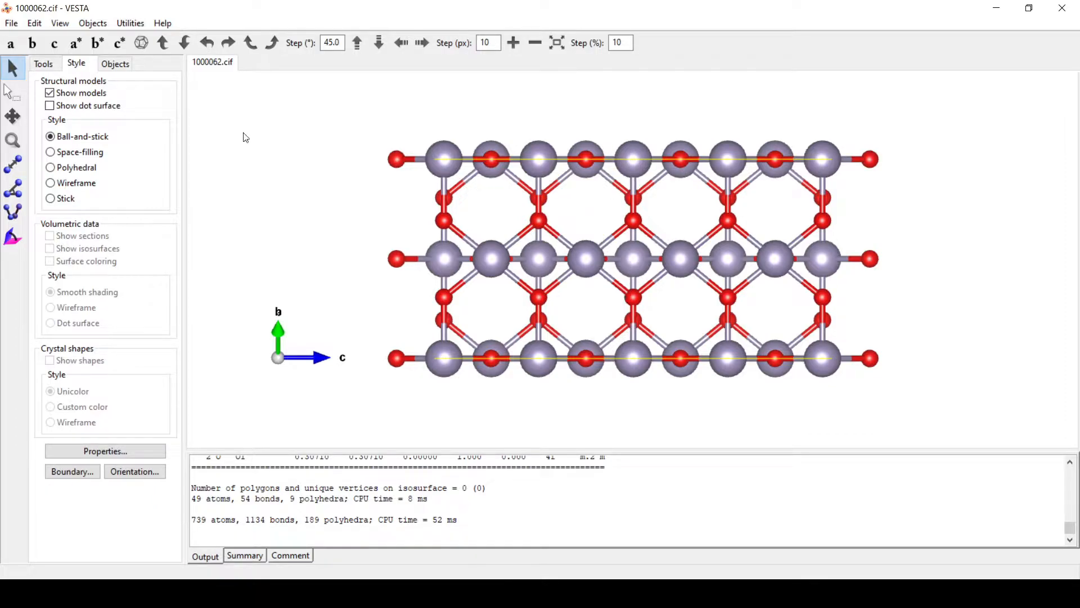
pyautogui.click(12, 92)
pyautogui.moveTo(290, 108); pyautogui.dragTo(619, 439)
# Step: Delete the selected atoms and the three oxygen atoms protruding at the right edge, then rotate to an oblique view
pyautogui.press('Delete')
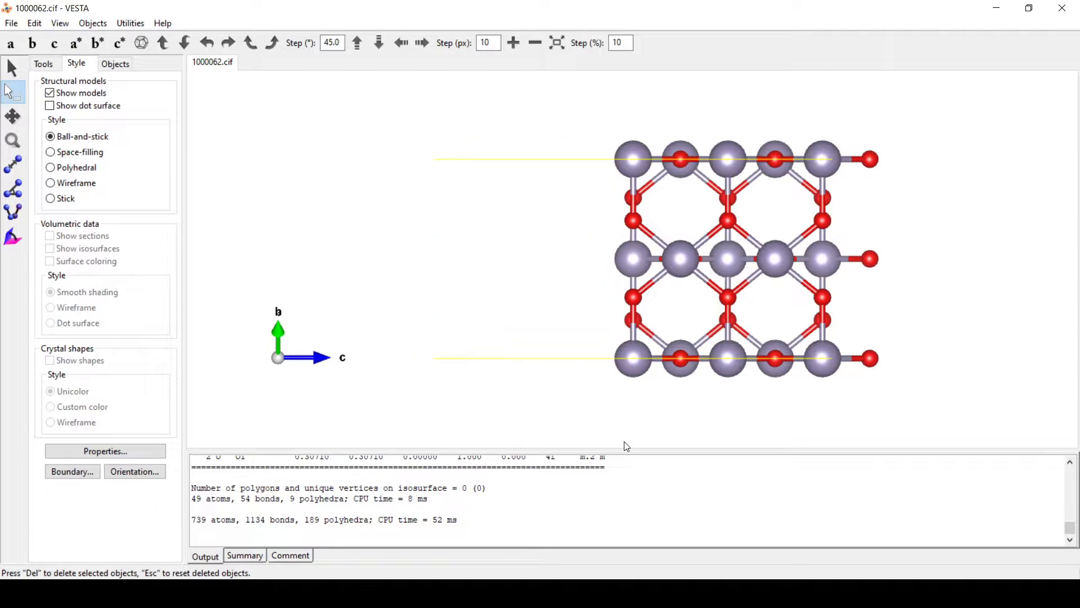
pyautogui.moveTo(998, 81); pyautogui.dragTo(850, 436)
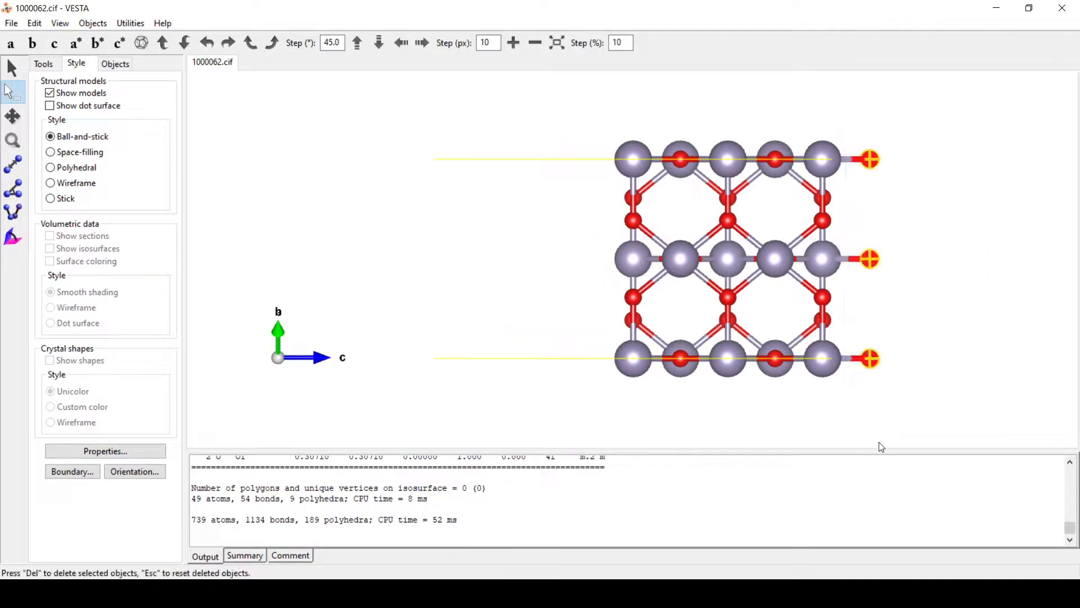
pyautogui.press('Delete')
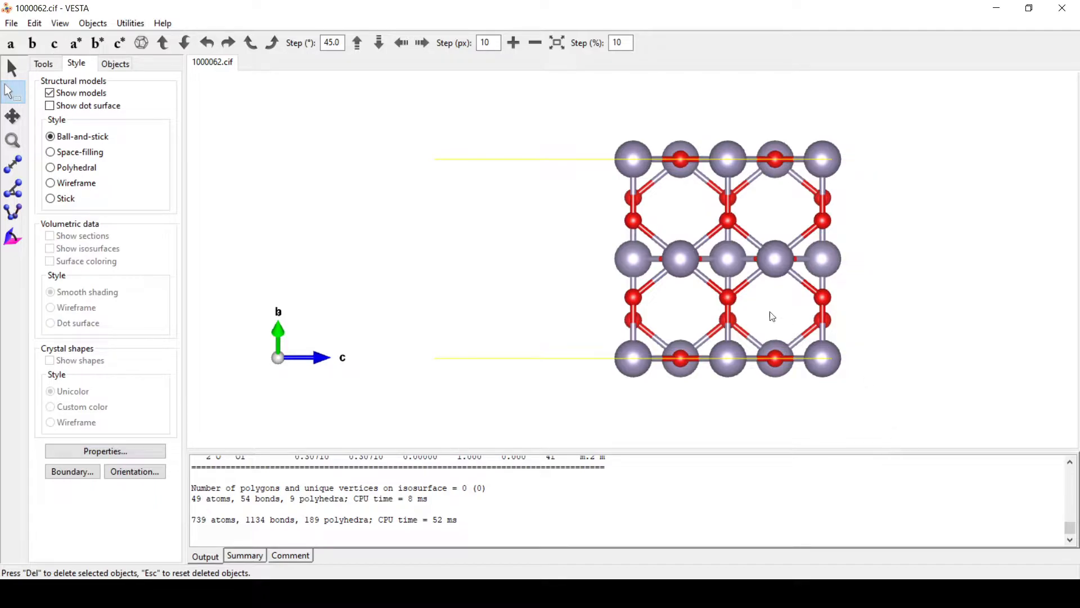
pyautogui.click(13, 68)
pyautogui.moveTo(412, 269); pyautogui.dragTo(388, 246)
pyautogui.moveTo(529, 121); pyautogui.dragTo(504, 122)
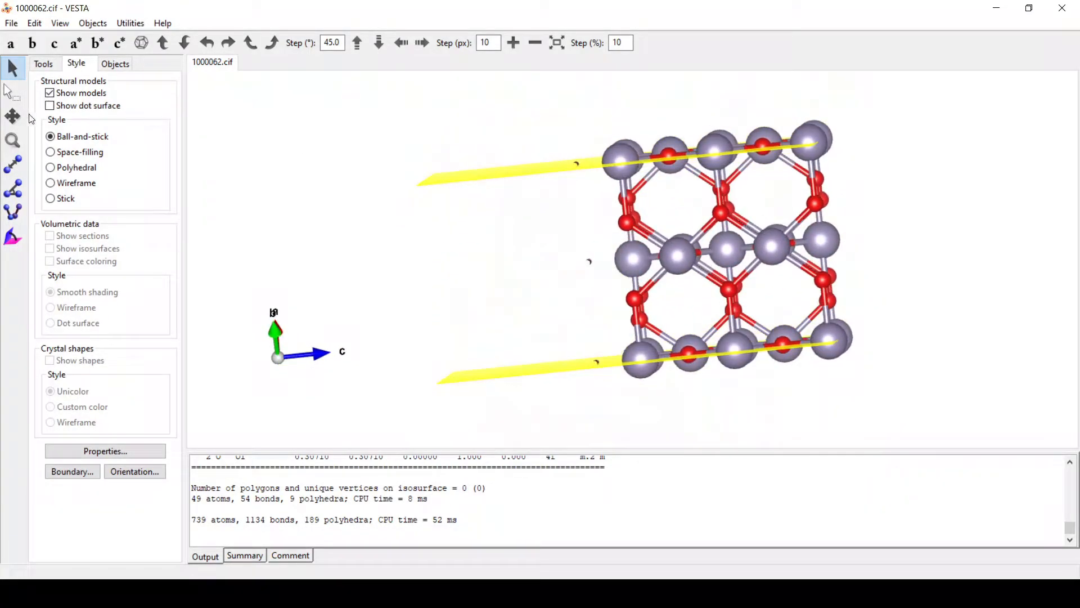
pyautogui.click(10, 92)
pyautogui.moveTo(532, 146); pyautogui.dragTo(598, 417)
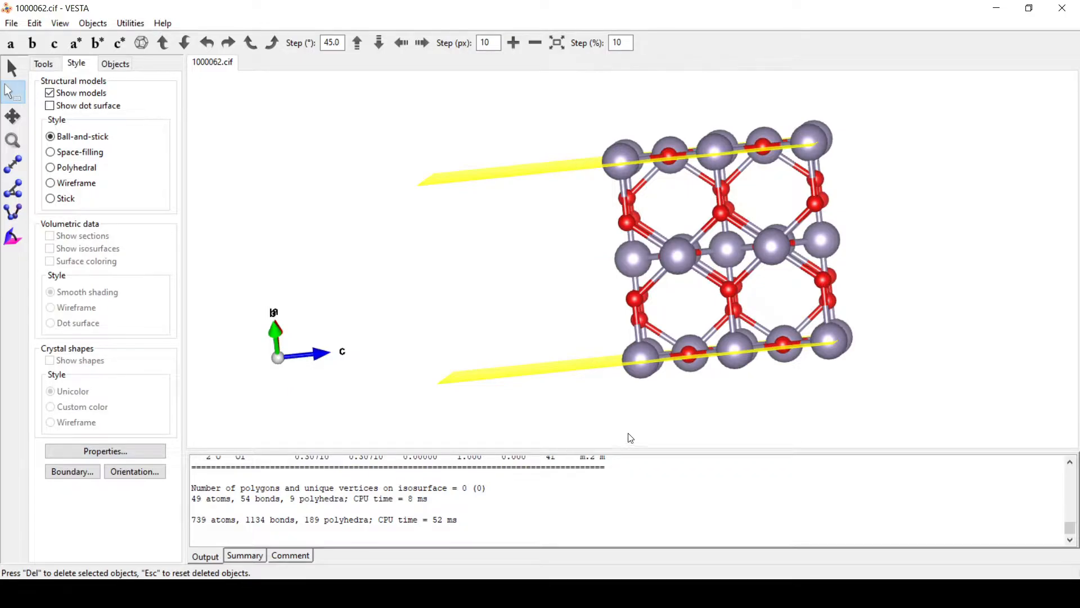
pyautogui.click(12, 68)
pyautogui.moveTo(395, 291); pyautogui.dragTo(943, 265)
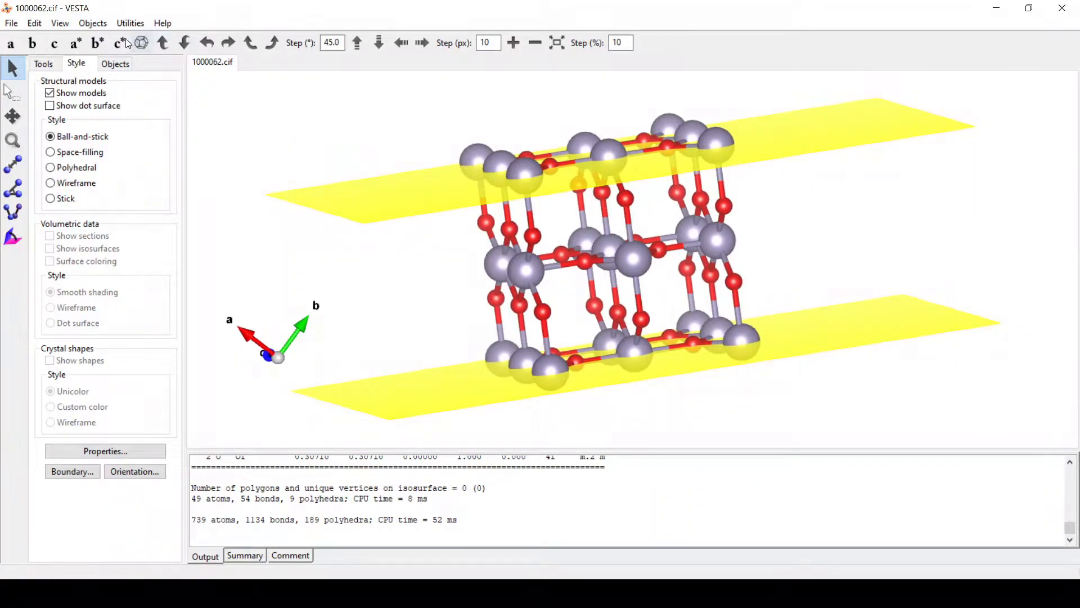
pyautogui.click(55, 44)
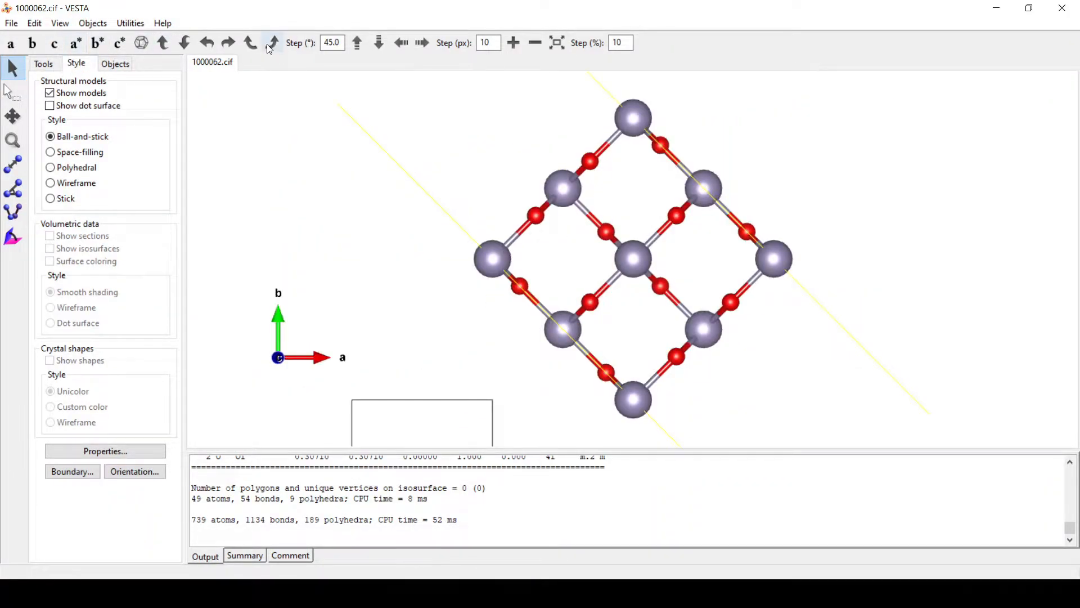
pyautogui.click(272, 42)
pyautogui.moveTo(514, 304); pyautogui.dragTo(707, 322)
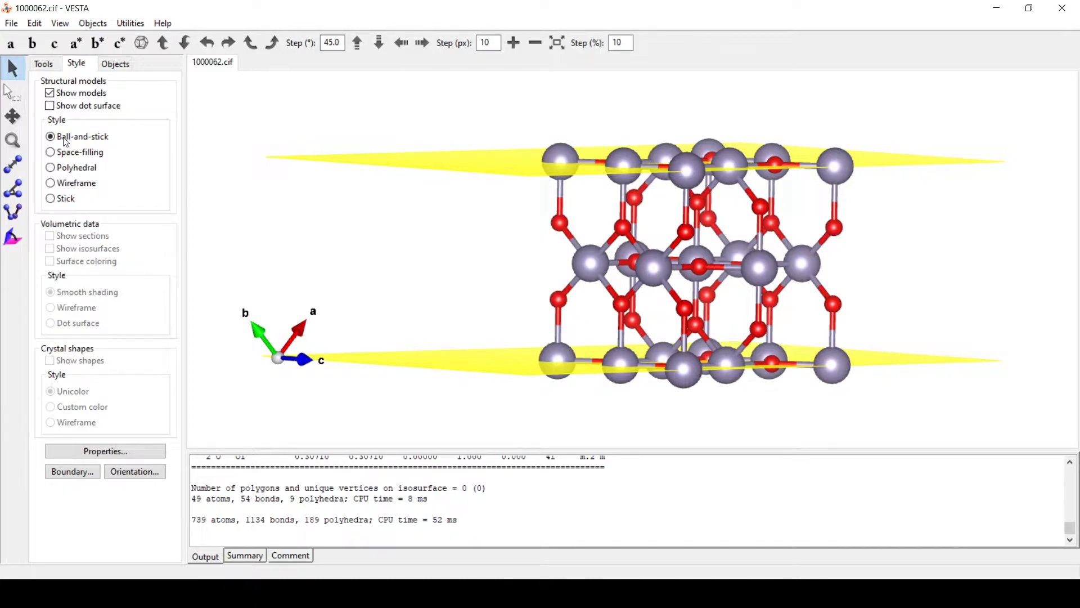
# Step: Try selecting atoms on the lower plane, clear the selection, and rotate so the planes tilt into view
pyautogui.click(12, 94)
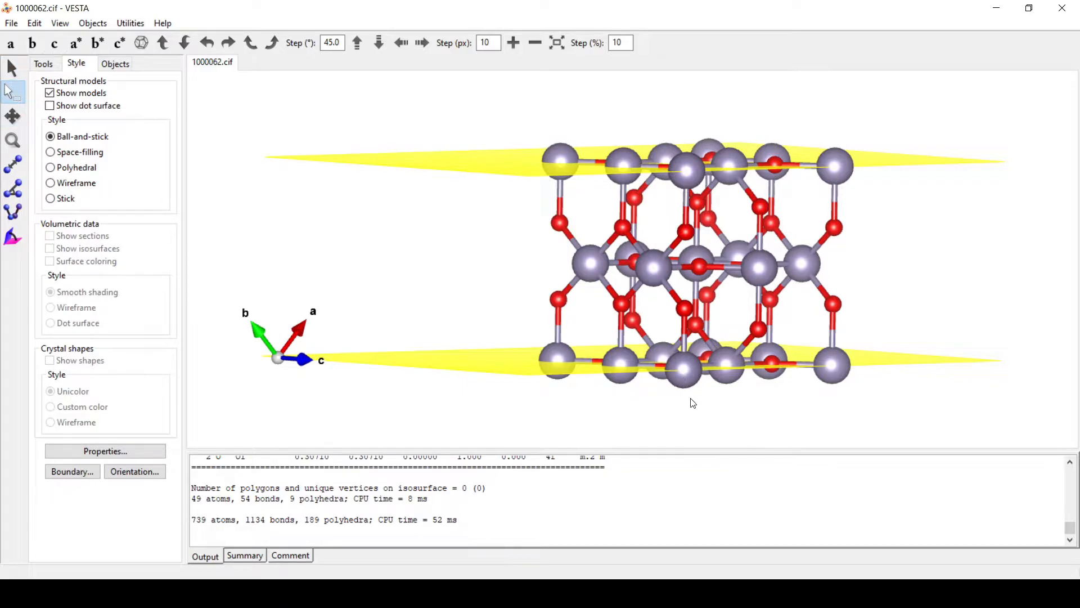
pyautogui.moveTo(698, 414); pyautogui.dragTo(668, 360)
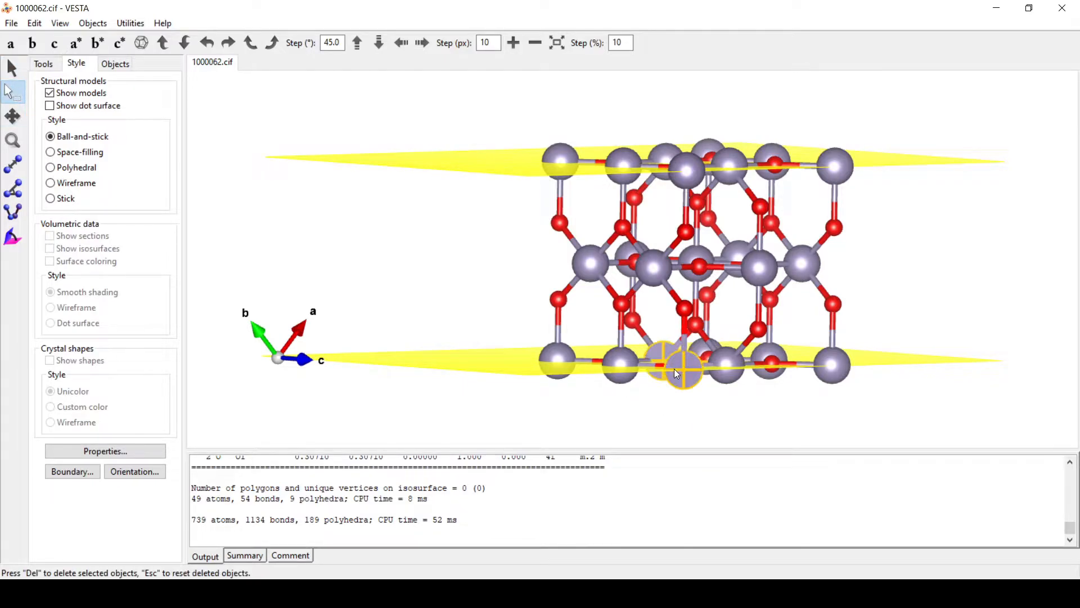
pyautogui.click(683, 402)
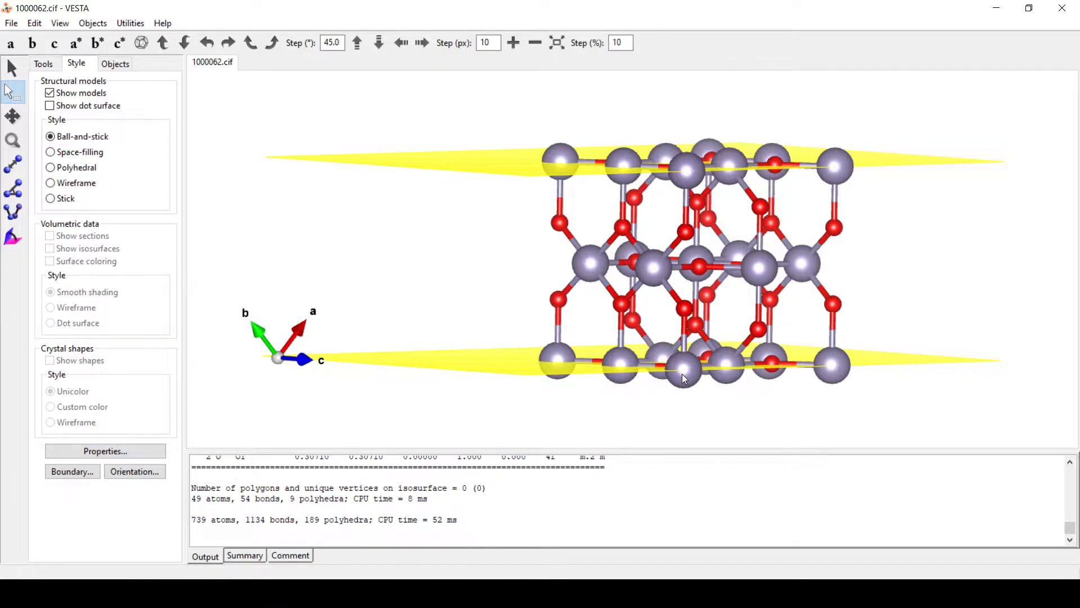
pyautogui.click(12, 68)
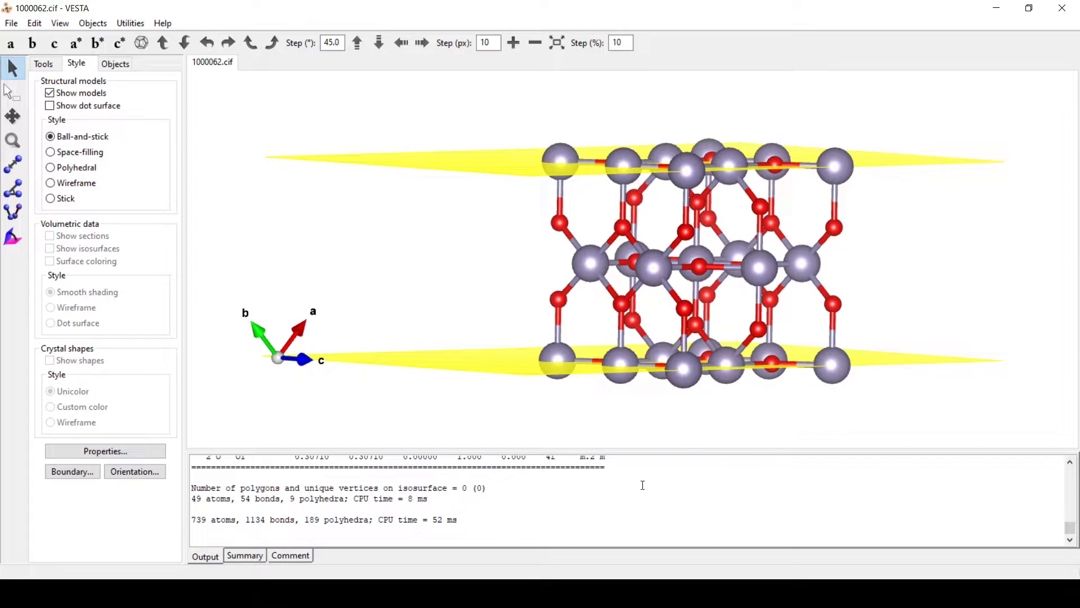
pyautogui.scroll(2, 617, 494)
pyautogui.scroll(-2, 617, 494)
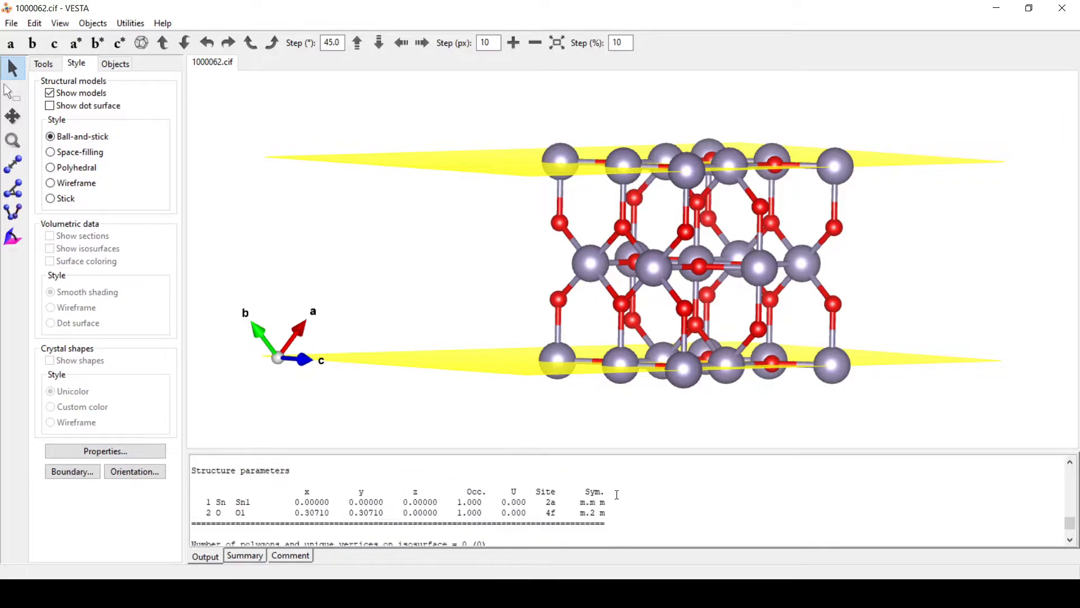
pyautogui.moveTo(692, 404); pyautogui.dragTo(842, 460)
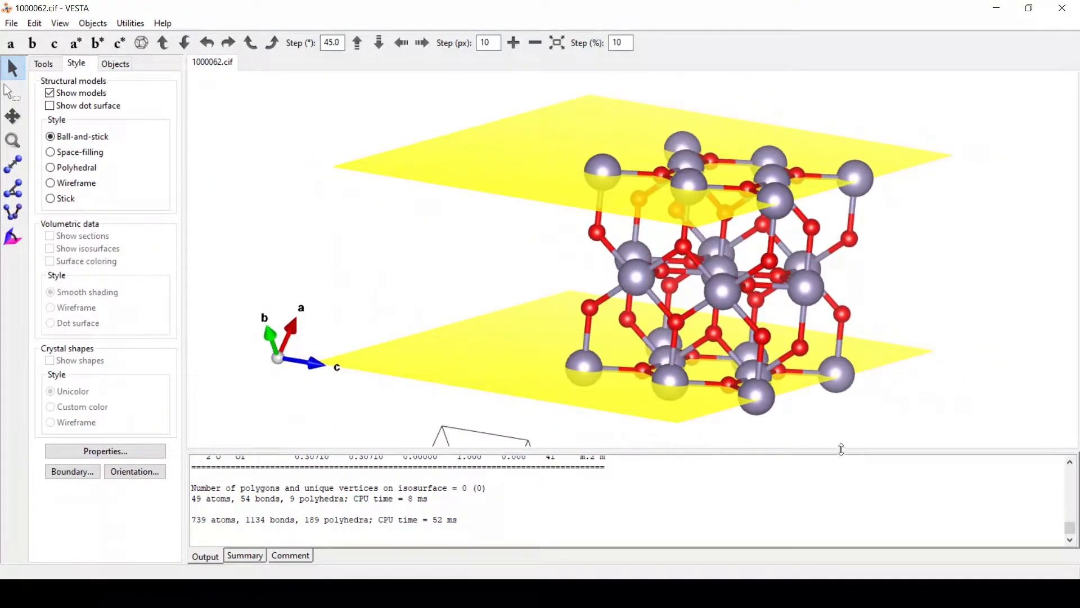
pyautogui.moveTo(852, 394); pyautogui.dragTo(850, 257)
pyautogui.moveTo(934, 279); pyautogui.dragTo(542, 345)
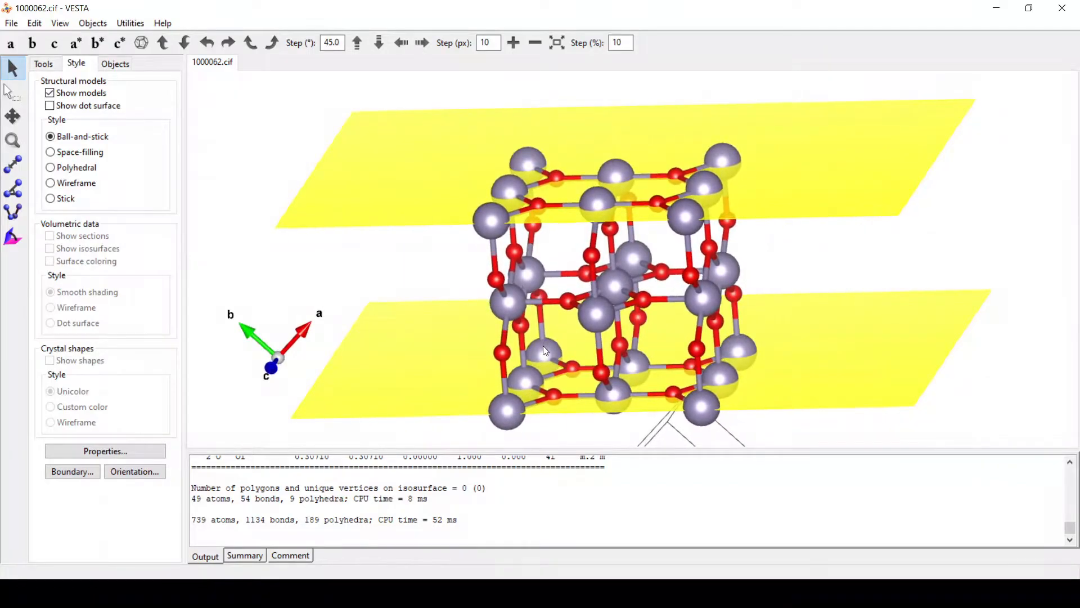
# Step: Box-select the corner atom on the lower plane and scroll through the Output pane
pyautogui.click(9, 93)
pyautogui.moveTo(486, 401); pyautogui.dragTo(524, 431)
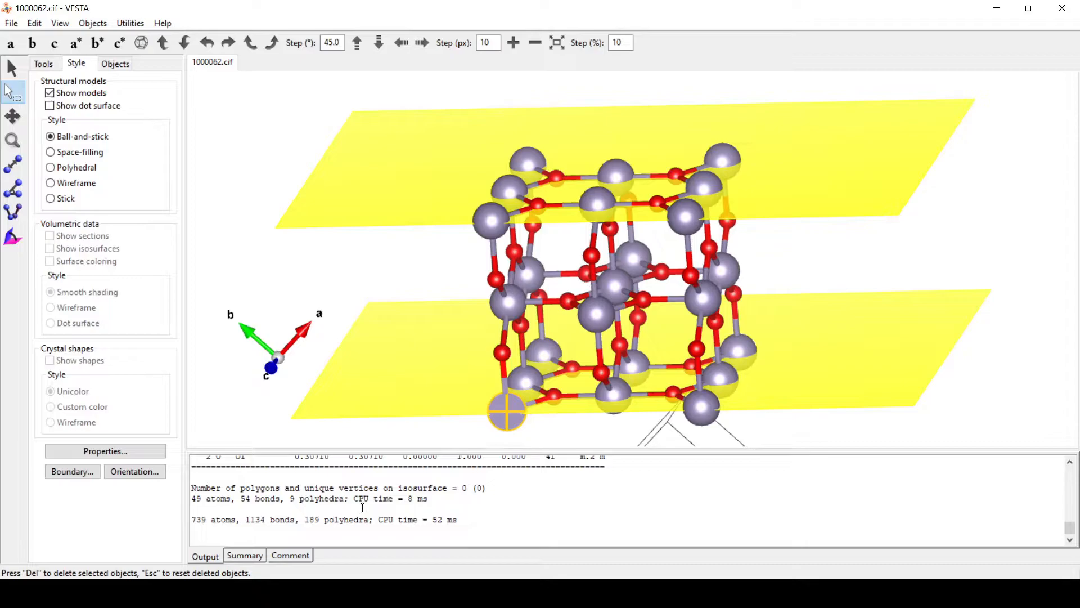
pyautogui.moveTo(1071, 530); pyautogui.dragTo(1067, 542)
pyautogui.click(1070, 463)
pyautogui.scroll(4, 1072, 479)
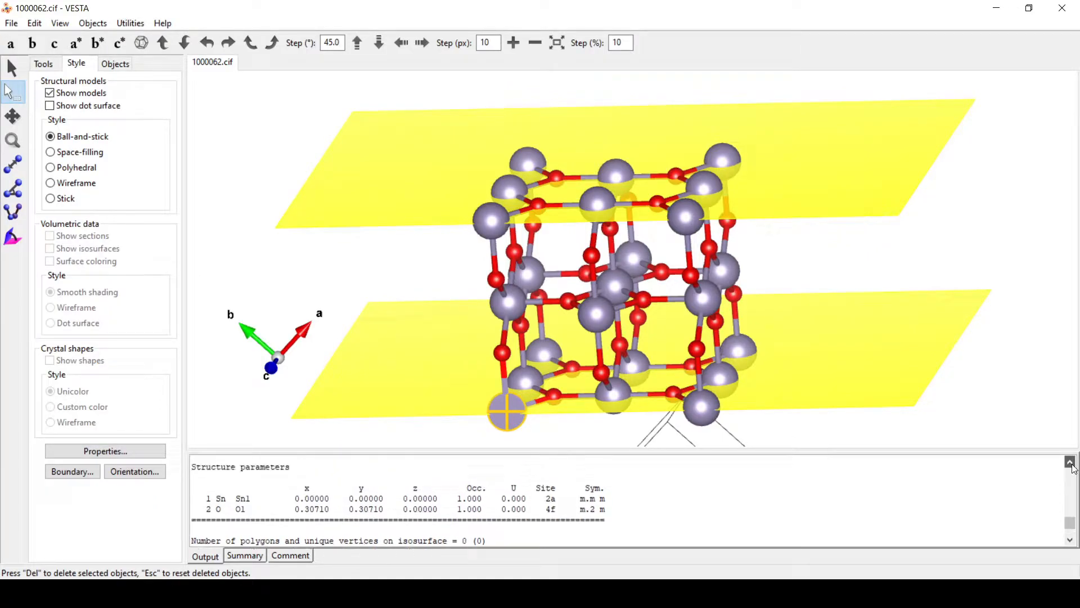
pyautogui.click(1072, 542)
pyautogui.click(1071, 542)
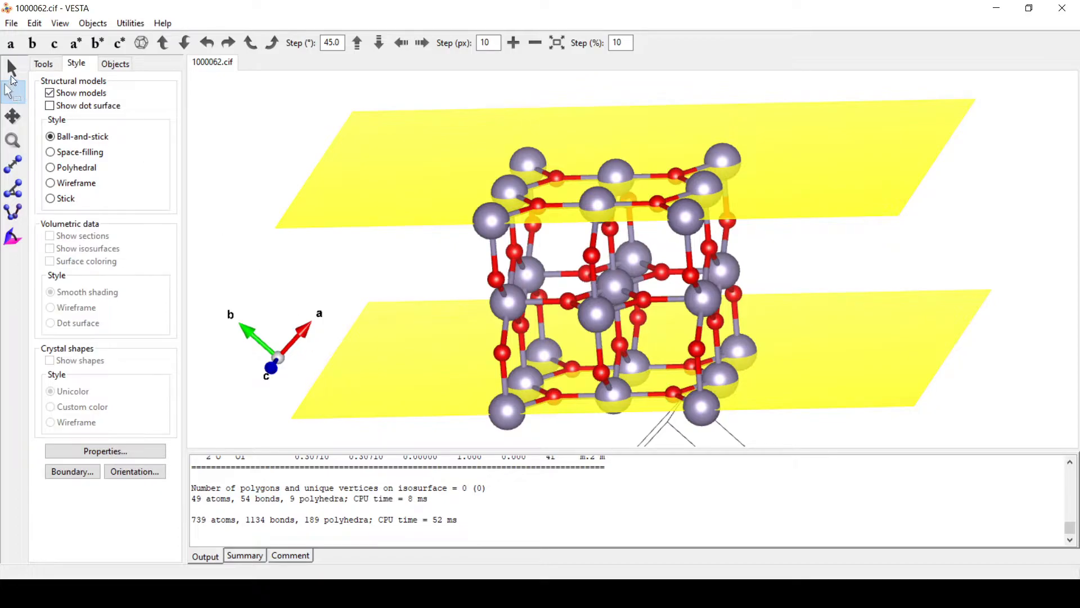
# Step: Pick the corner Sn1 atom to print its position, Cartesian 4.738, 9.476, 12.746
pyautogui.click(12, 68)
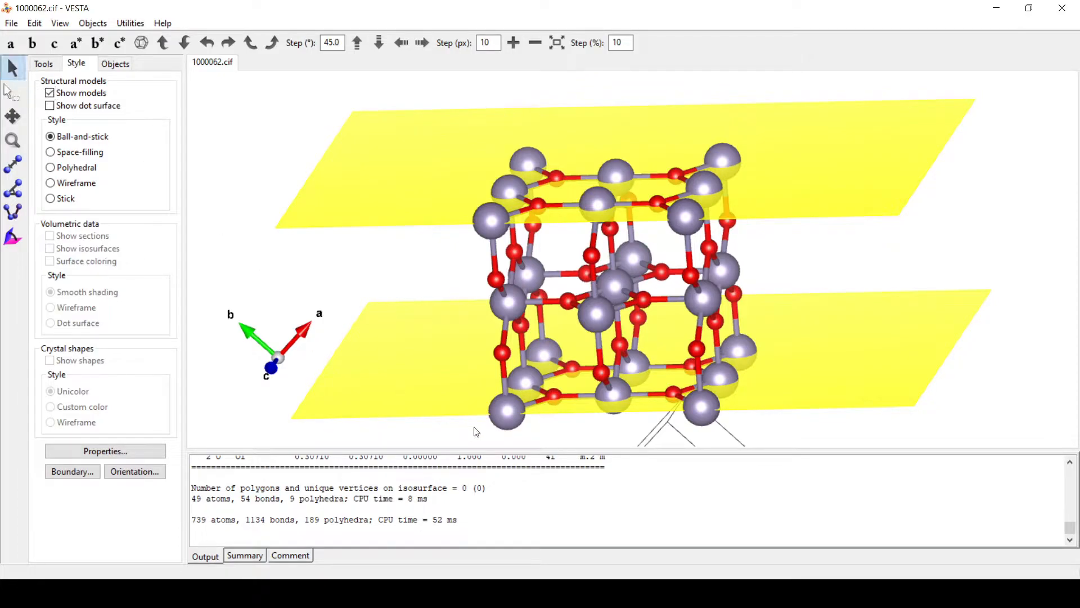
pyautogui.click(514, 409)
pyautogui.click(514, 410)
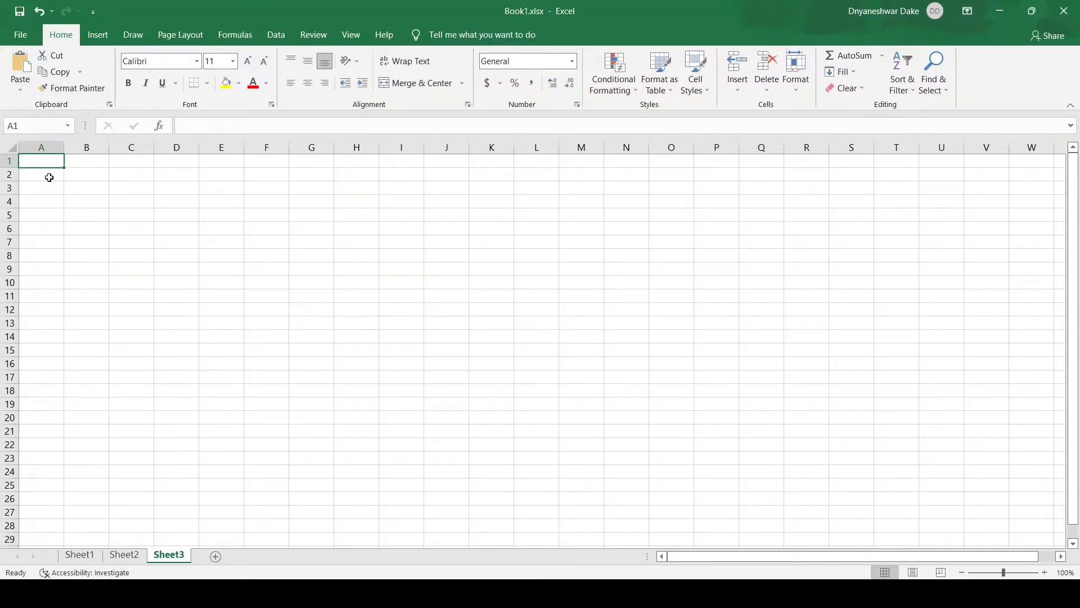
# Step: Enter the column headings O, a, b and c in cells A2 to D2
pyautogui.click(47, 177)
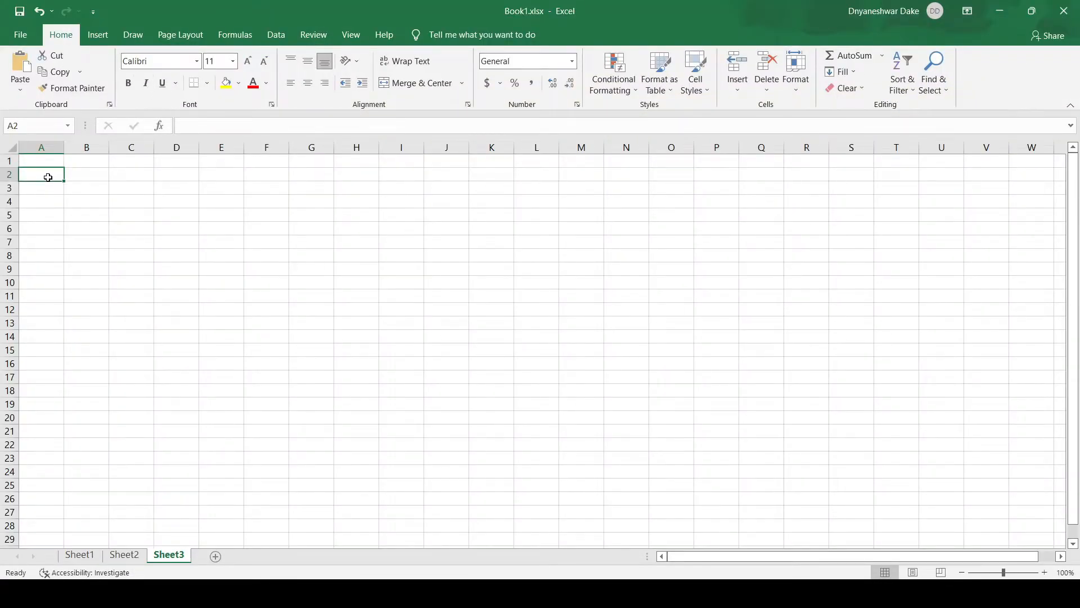
pyautogui.write('O')
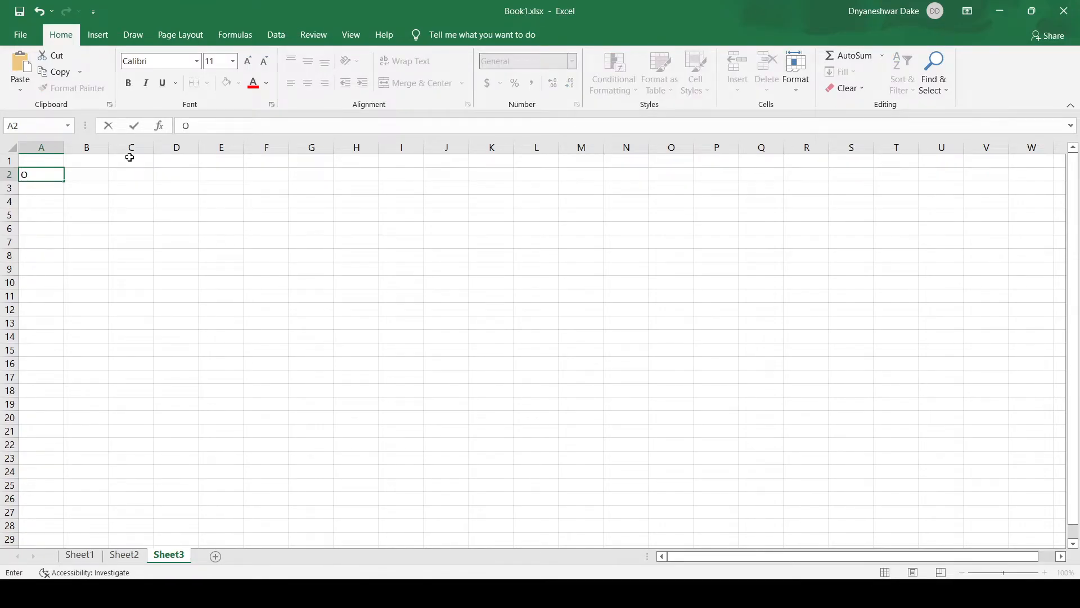
pyautogui.click(96, 175)
pyautogui.write('a')
pyautogui.click(130, 176)
pyautogui.write('b')
pyautogui.click(177, 179)
pyautogui.write('c')
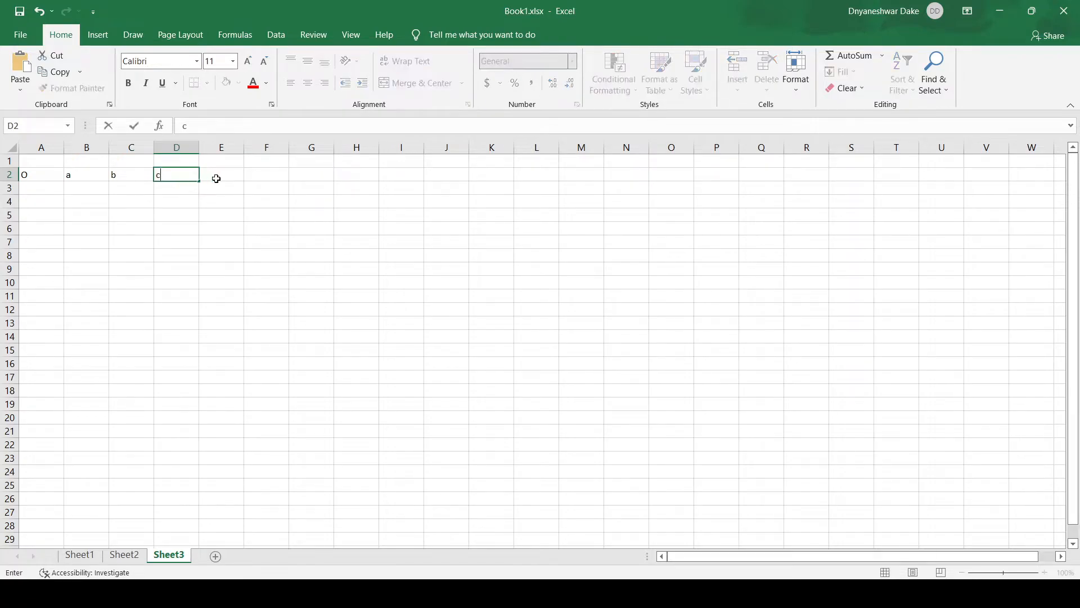
# Step: Add the reciprocal headings a*, b* and c* in F2 to H2, correcting b to b*
pyautogui.click(268, 174)
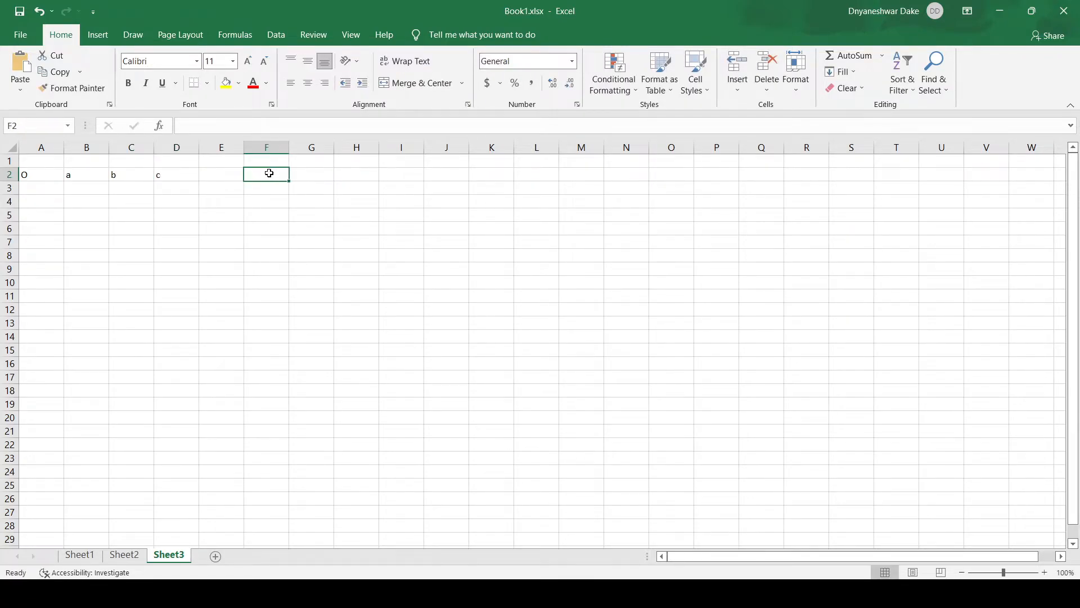
pyautogui.write('a*')
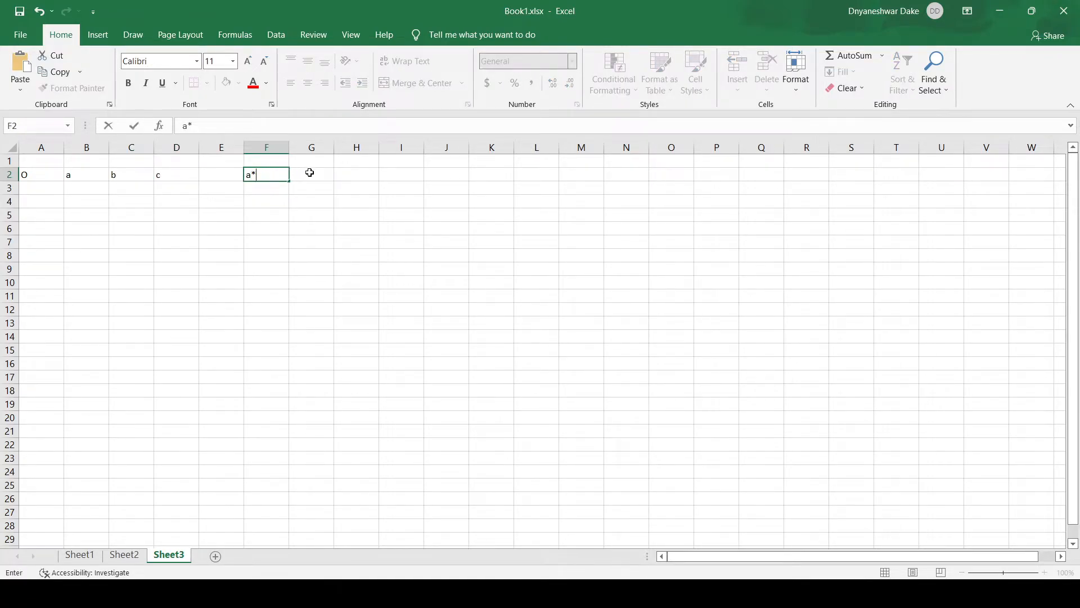
pyautogui.click(310, 173)
pyautogui.write('b')
pyautogui.click(361, 173)
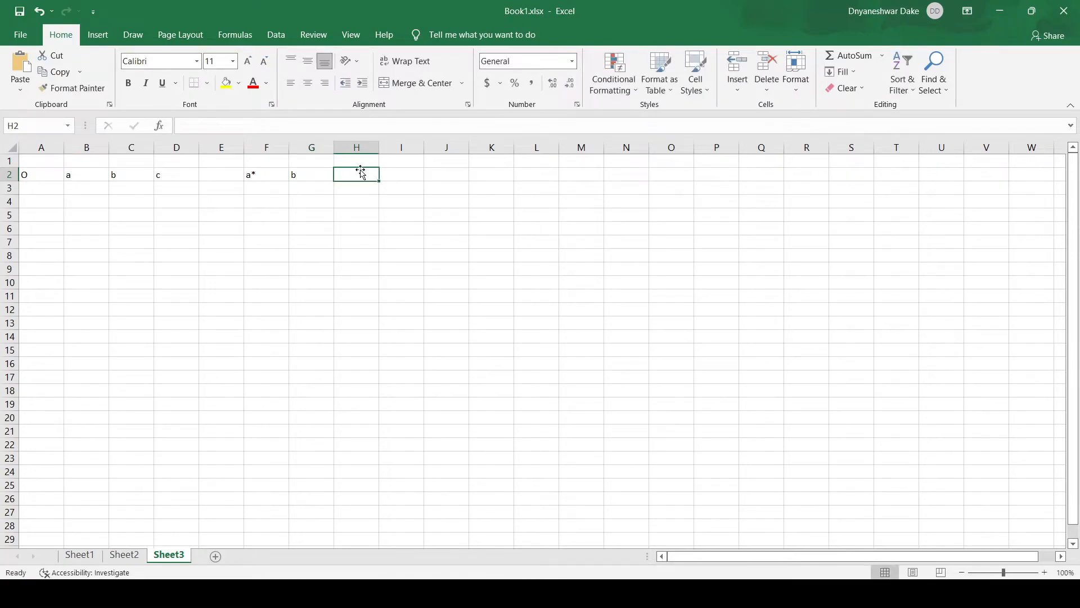
pyautogui.write('c*')
pyautogui.doubleClick(314, 176)
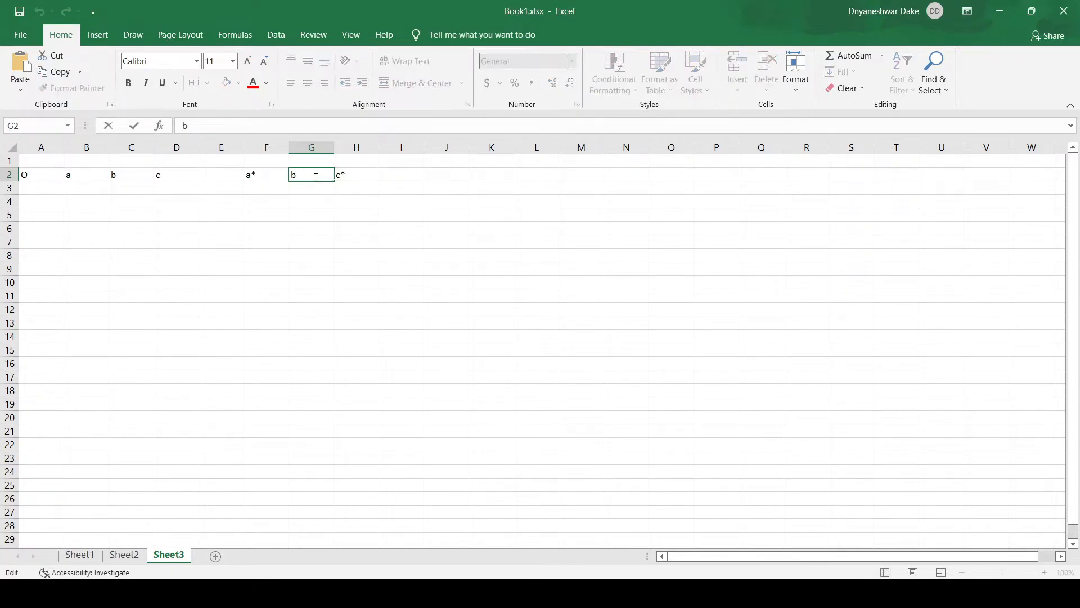
pyautogui.write('*')
pyautogui.click(48, 188)
# Step: Enter 1, 2 and 4 under O in A3:A5, then switch back to VESTA
pyautogui.hotkey('alt', 'Tab')
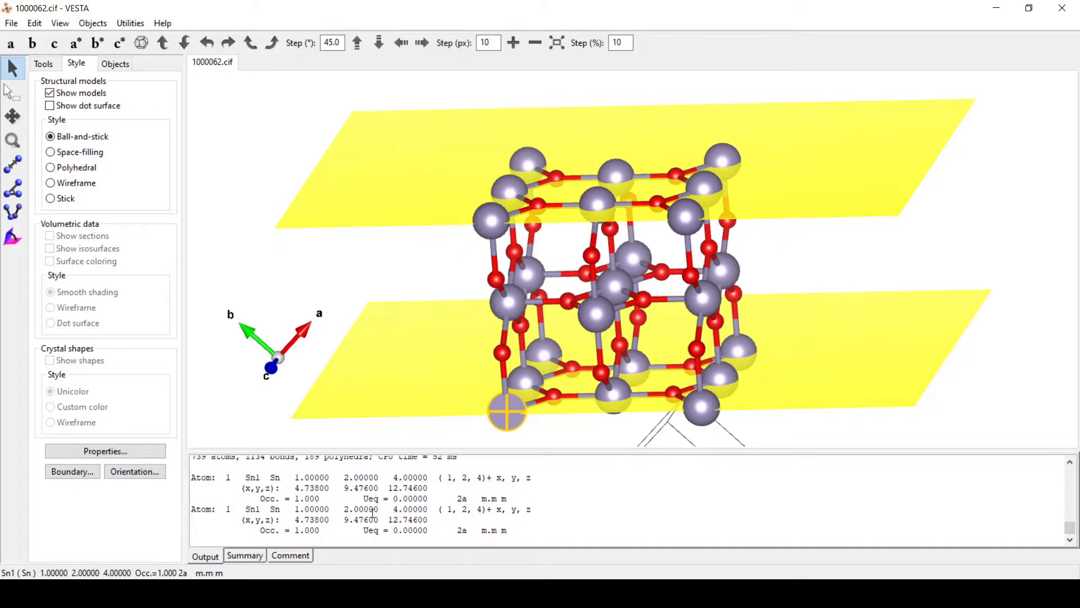
pyautogui.hotkey('alt', 'Tab')
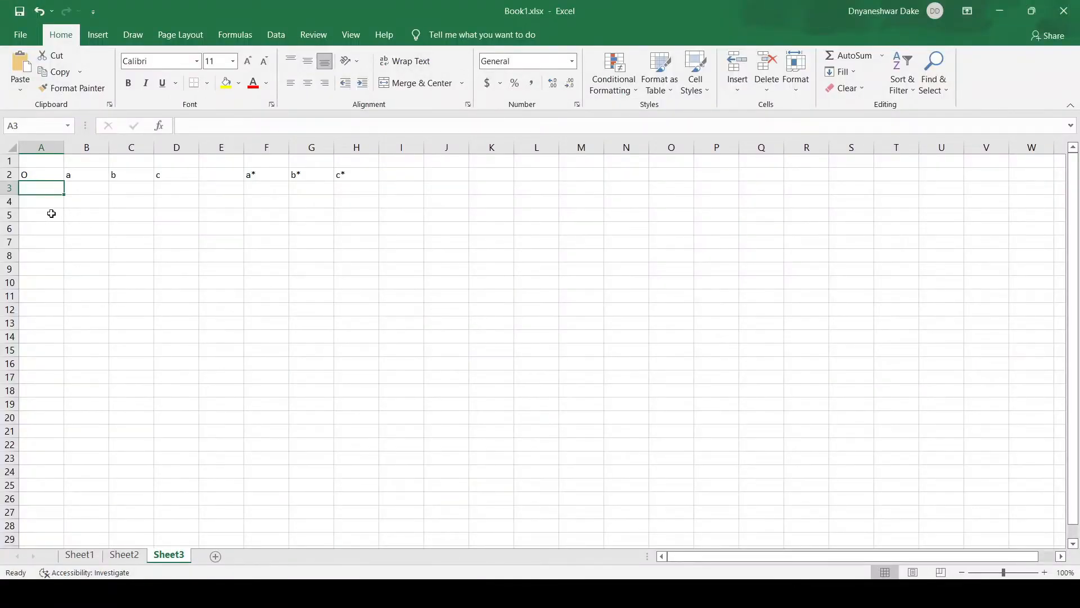
pyautogui.write('1')
pyautogui.press('Return')
pyautogui.write('2')
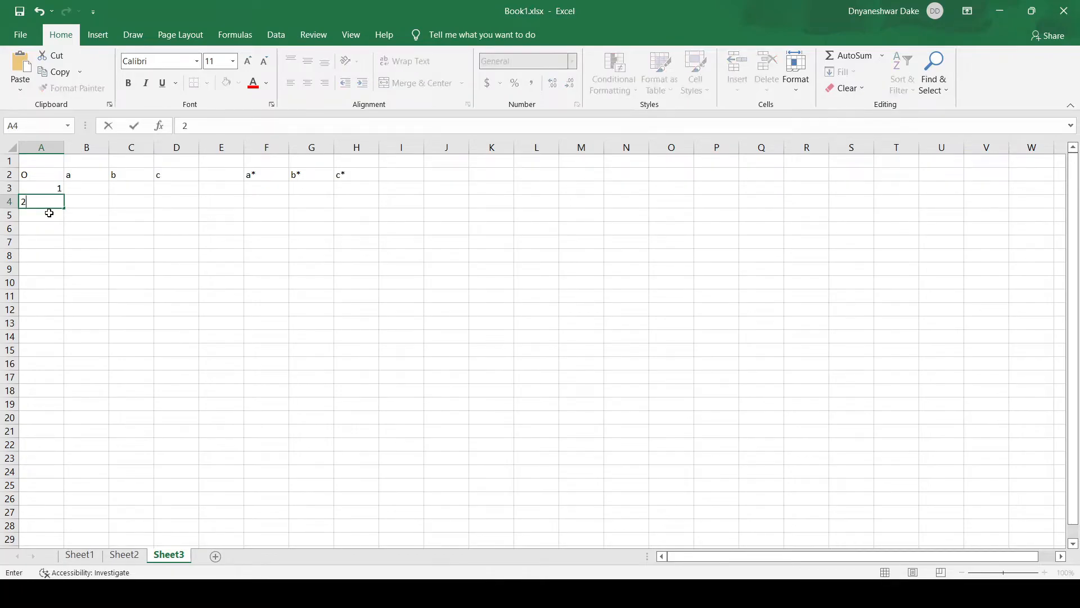
pyautogui.click(41, 216)
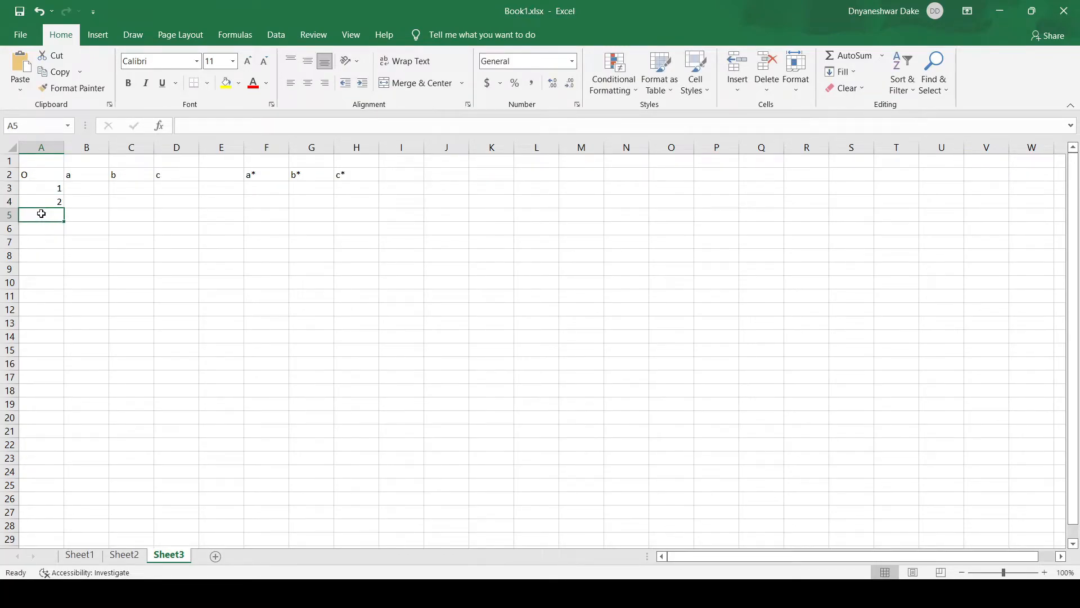
pyautogui.write('4')
pyautogui.click(89, 190)
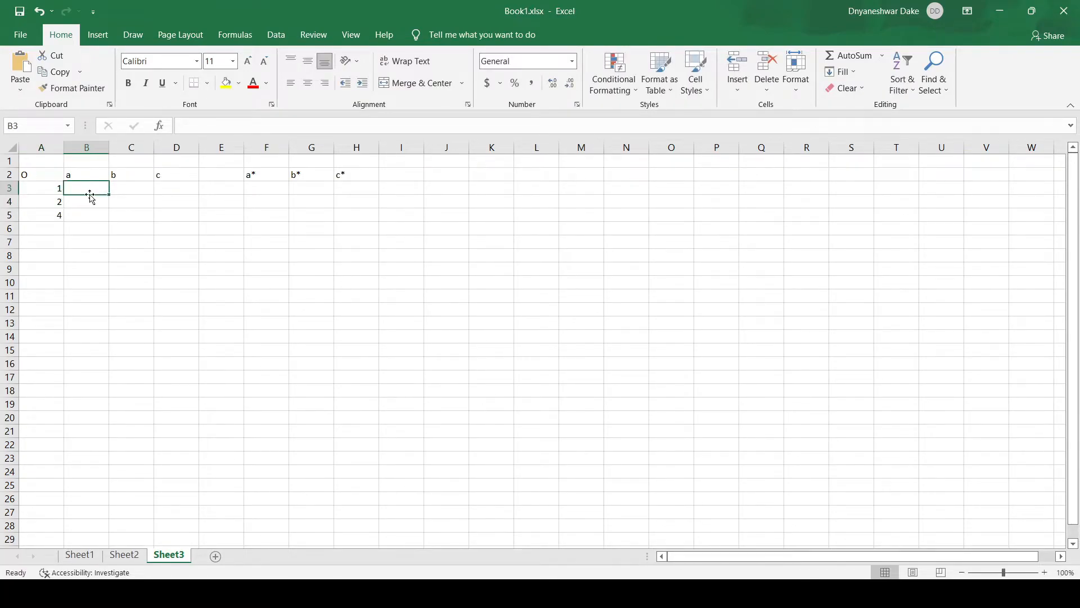
pyautogui.hotkey('alt', 'Tab')
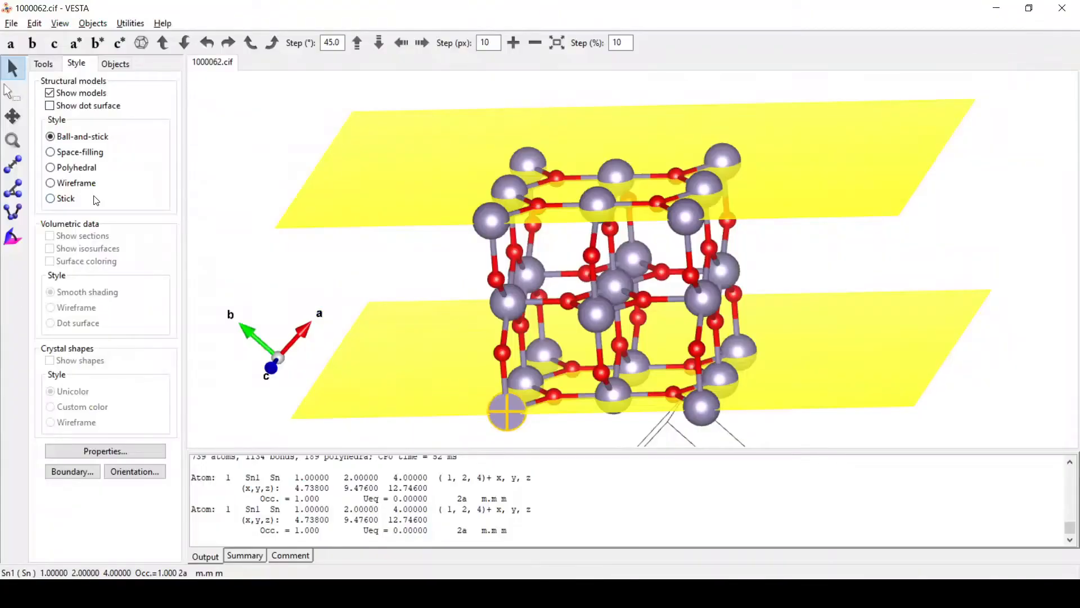
# Step: Select another Sn atom in VESTA to read its (2, 1, 4) position, then return to Excel
pyautogui.click(696, 406)
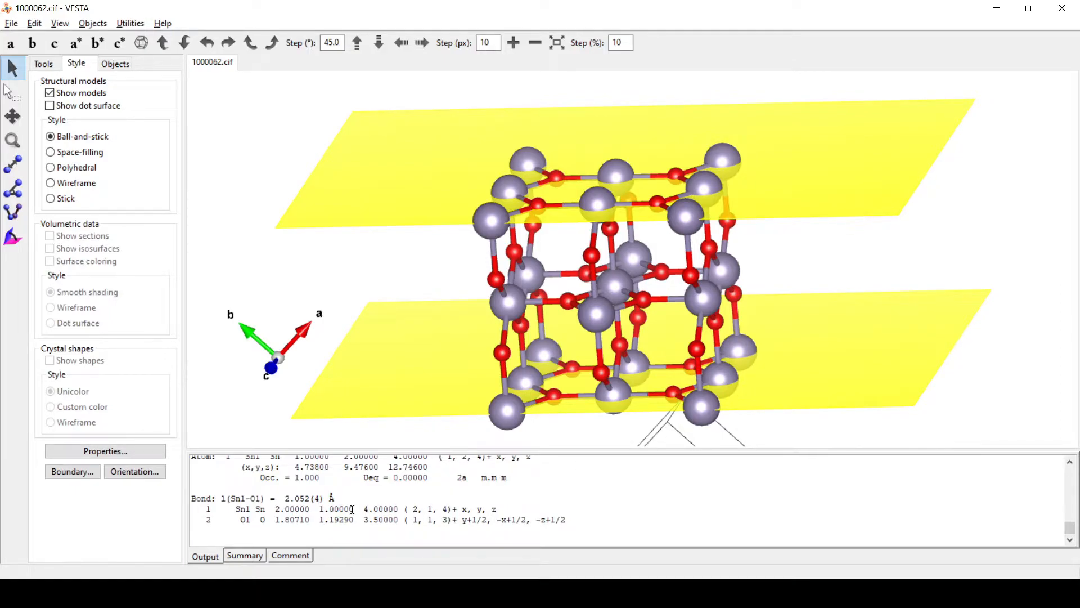
pyautogui.hotkey('alt', 'Tab')
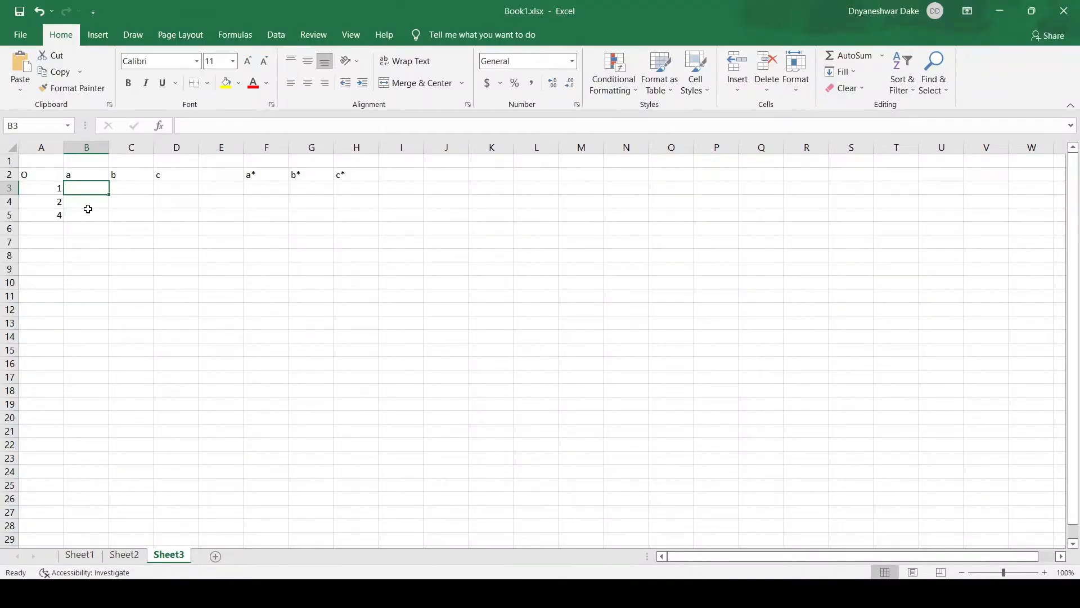
# Step: Enter 2, 1 and 4 under a in cells B3:B5
pyautogui.write('21')
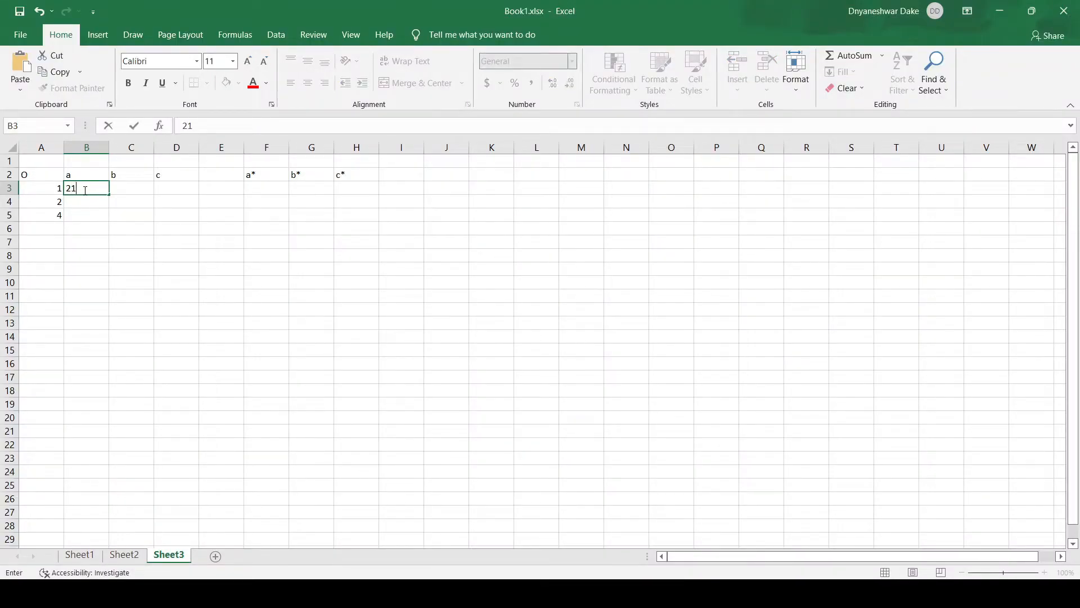
pyautogui.press('BackSpace')
pyautogui.press('Return')
pyautogui.write('1')
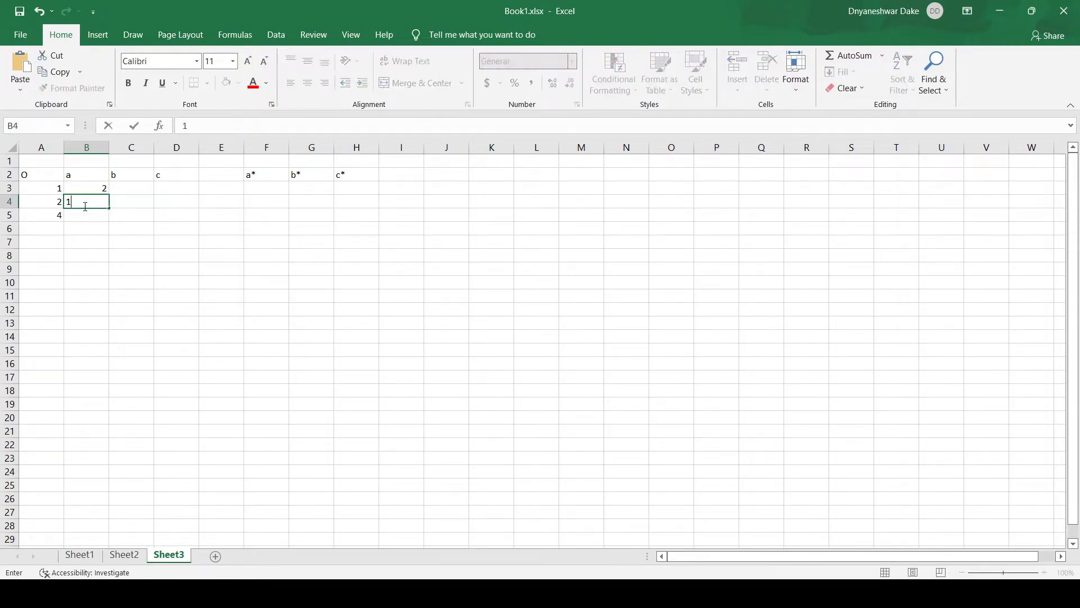
pyautogui.press('Return')
pyautogui.write('4')
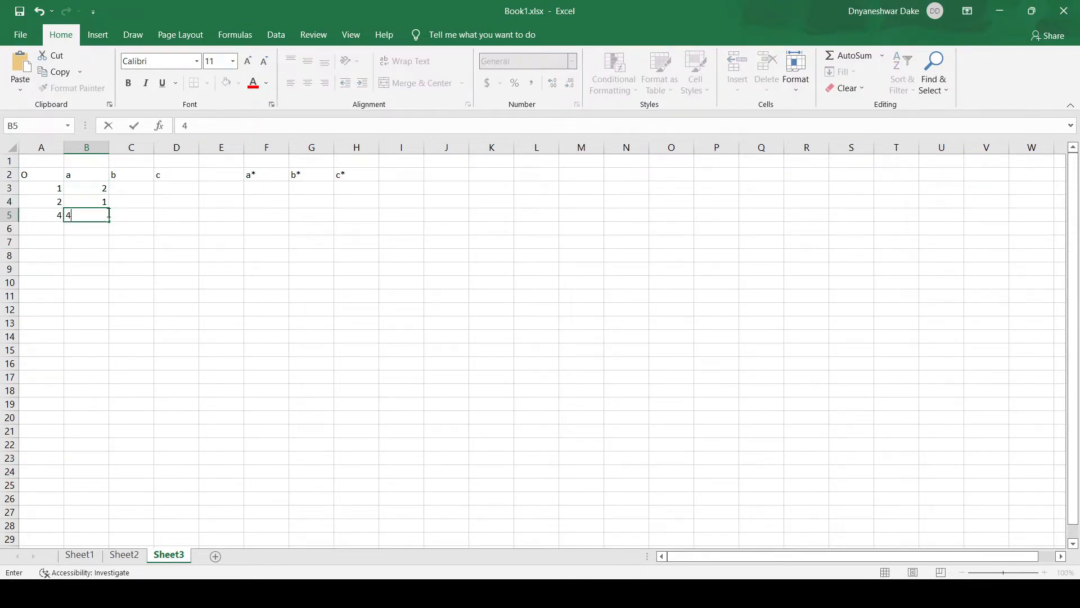
pyautogui.click(134, 192)
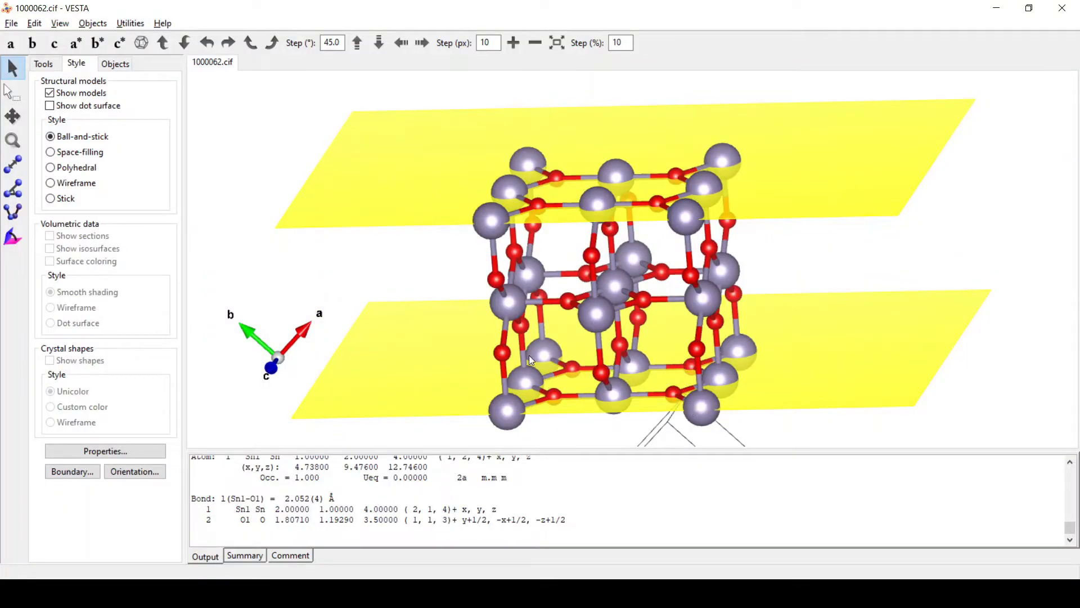
# Step: Read the next Sn atom's coordinates and enter 1, 2, 2 under b in C3:C5
pyautogui.click(541, 351)
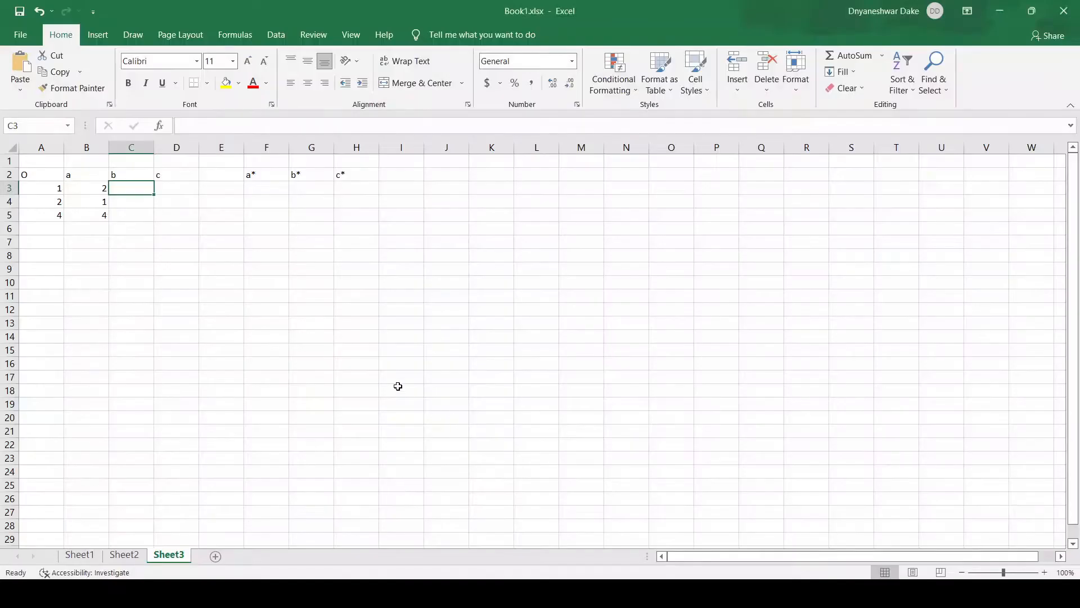
pyautogui.write('1')
pyautogui.press('Return')
pyautogui.write('2')
pyautogui.press('Return')
pyautogui.write('2')
pyautogui.click(176, 192)
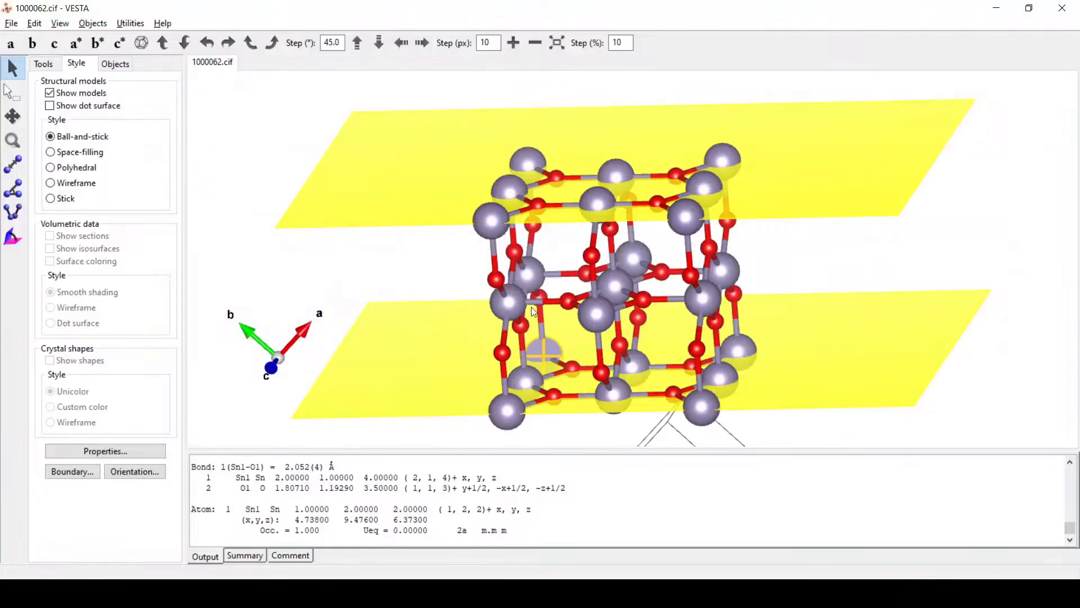
# Step: Read another Sn atom and enter 2, 3, 4 under c in D3:D5
pyautogui.click(489, 224)
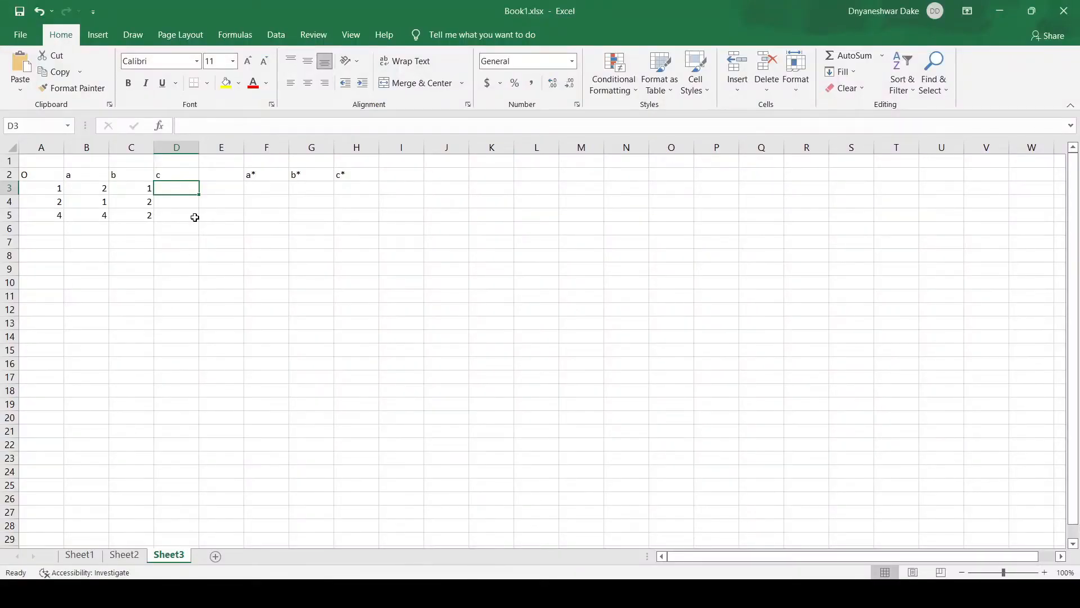
pyautogui.write('2')
pyautogui.click(186, 205)
pyautogui.write('3')
pyautogui.click(183, 219)
pyautogui.write('4')
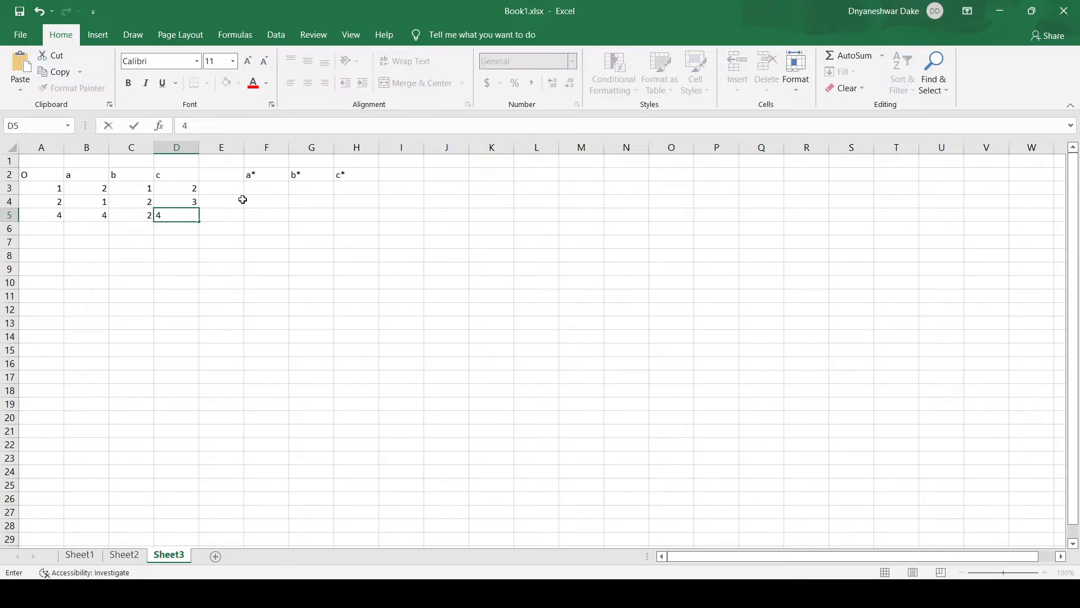
pyautogui.click(273, 192)
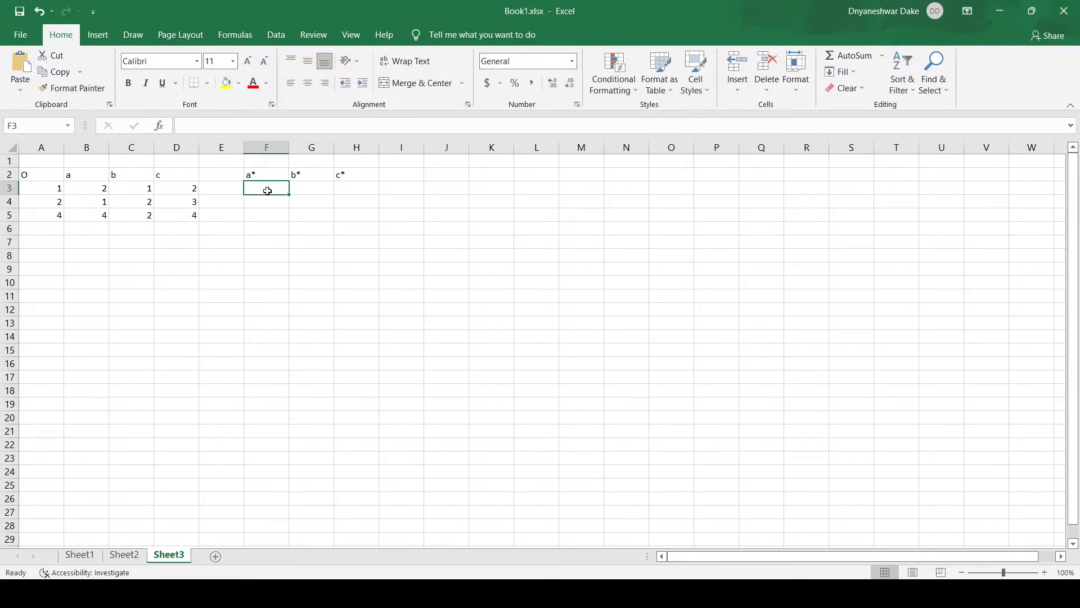
# Step: Enter 1, -1, 0 under a* in cells F3:F5
pyautogui.click(93, 189)
pyautogui.click(47, 190)
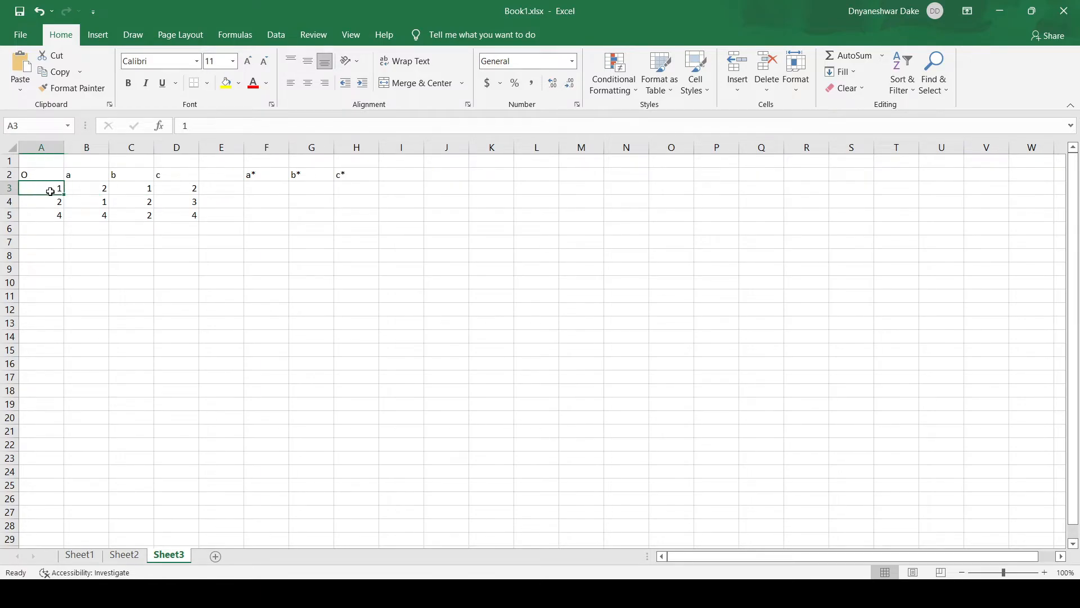
pyautogui.click(263, 189)
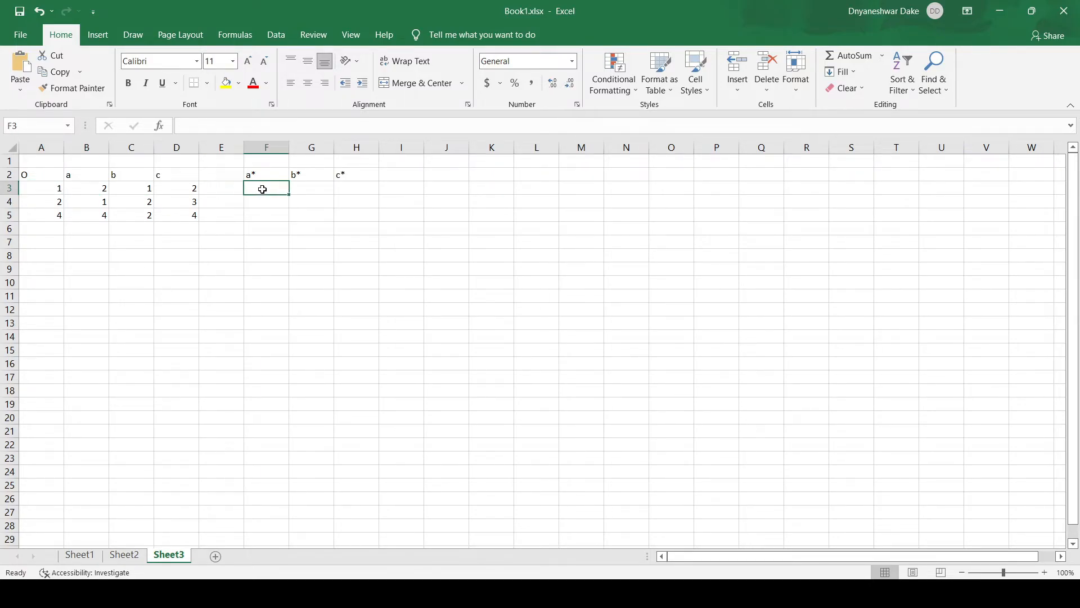
pyautogui.write('1')
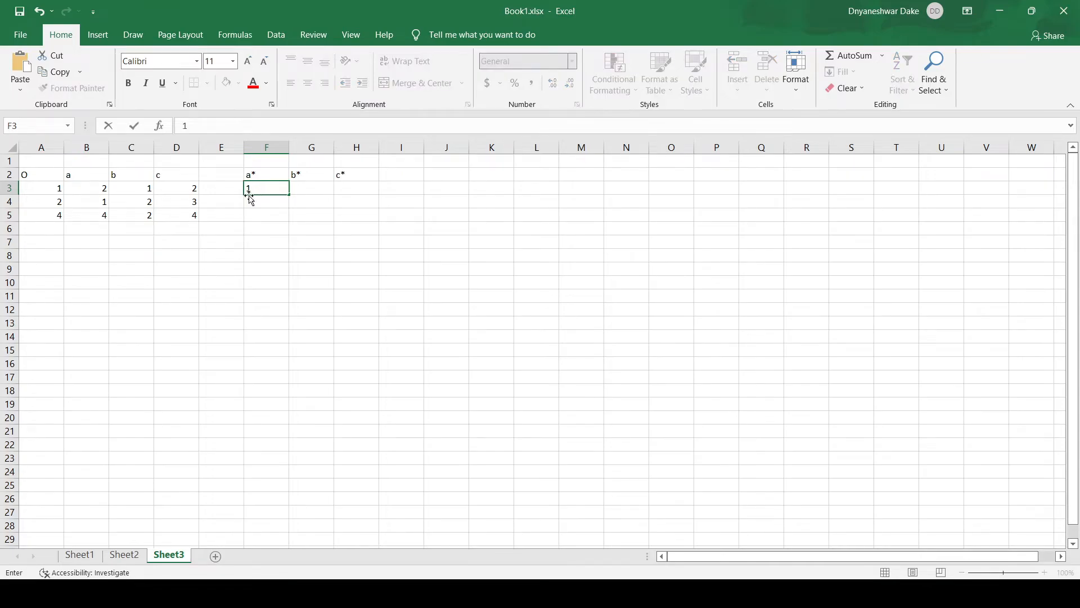
pyautogui.click(254, 202)
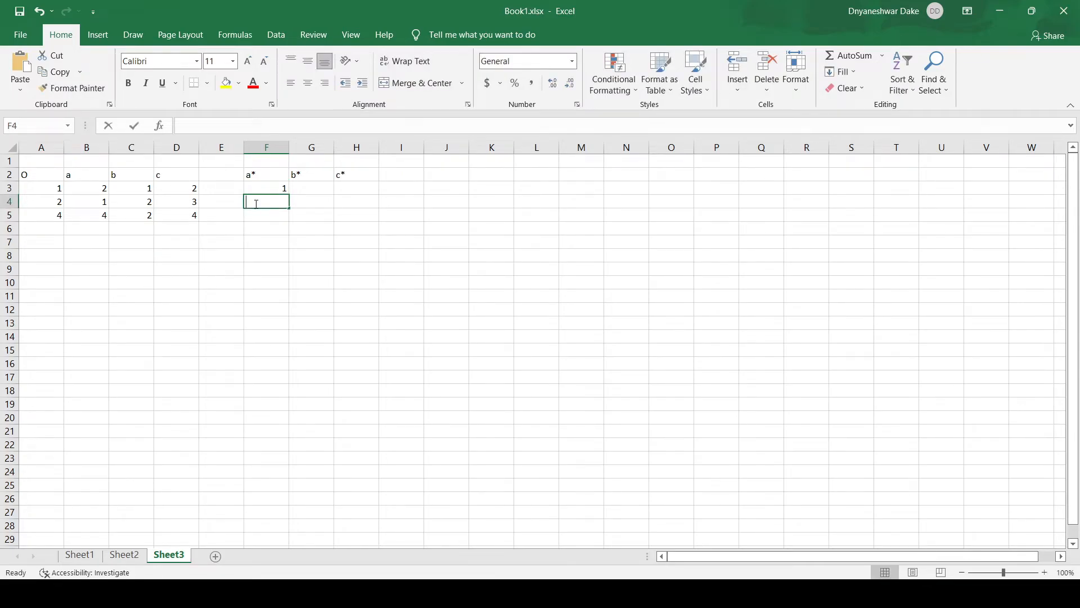
pyautogui.write('-1')
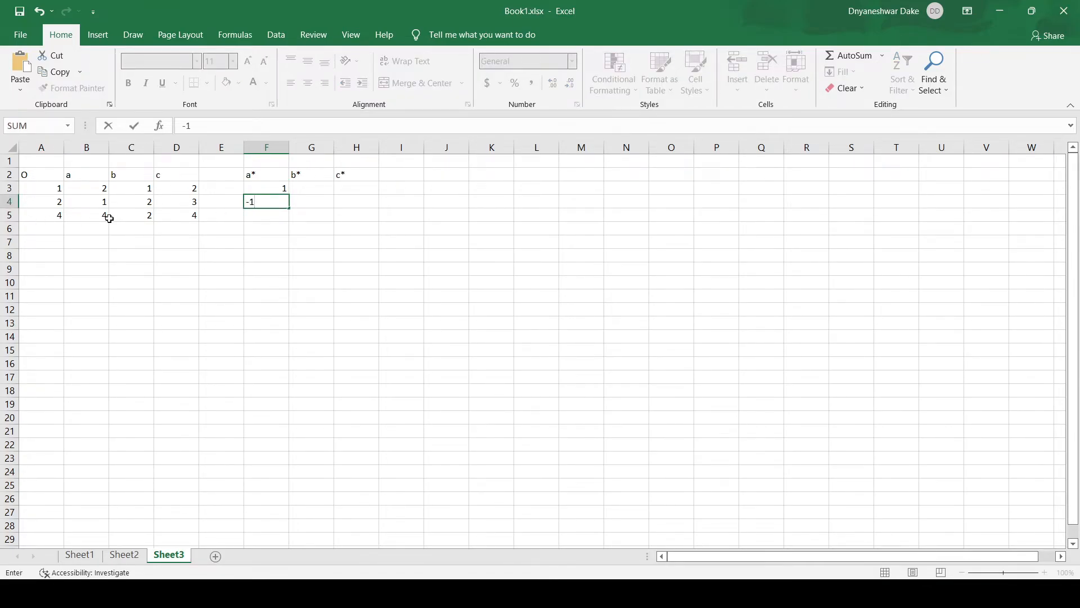
pyautogui.click(263, 217)
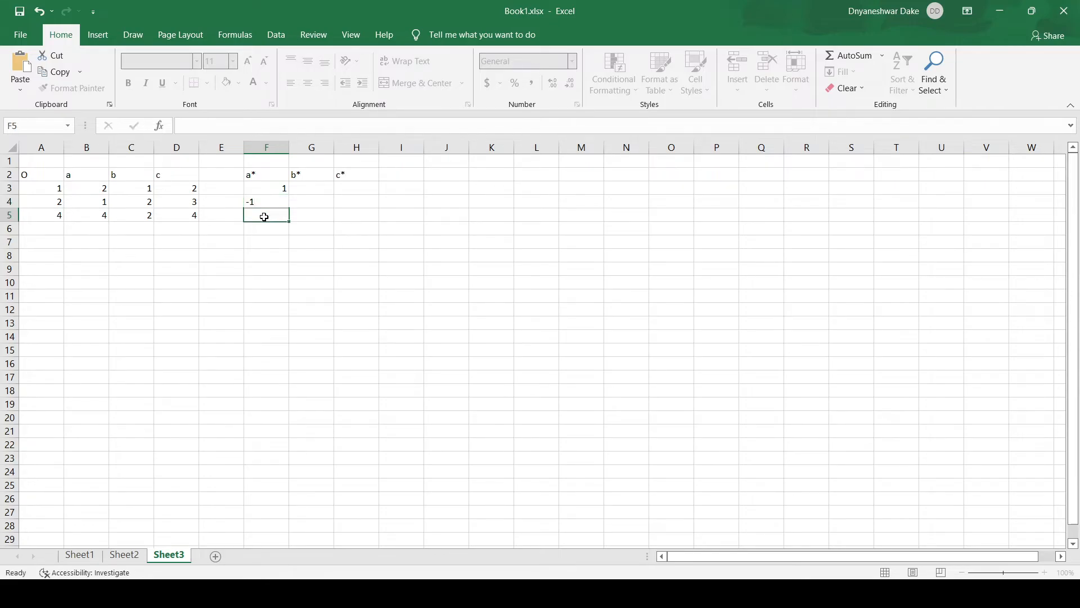
pyautogui.write('0')
# Step: Enter 0, 0, -2 under b* in cells G3:G5
pyautogui.click(305, 189)
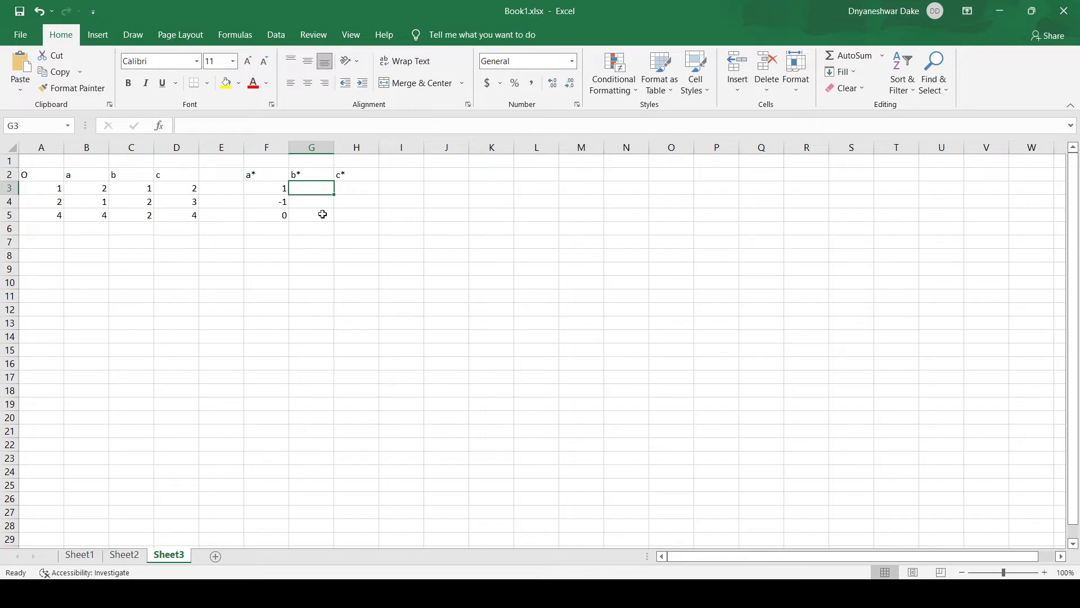
pyautogui.write('0')
pyautogui.click(323, 200)
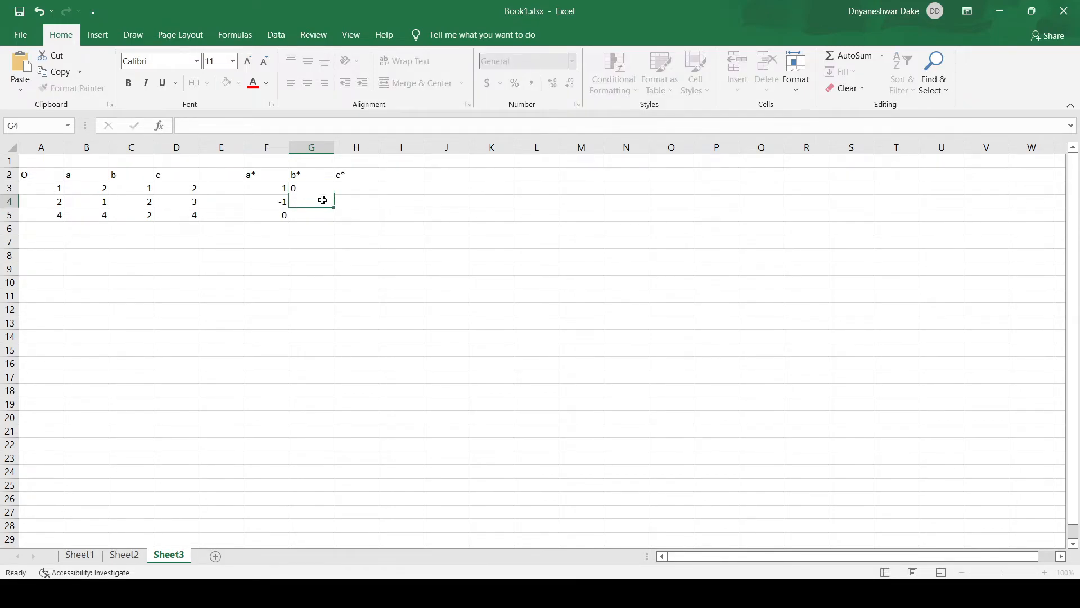
pyautogui.write('0')
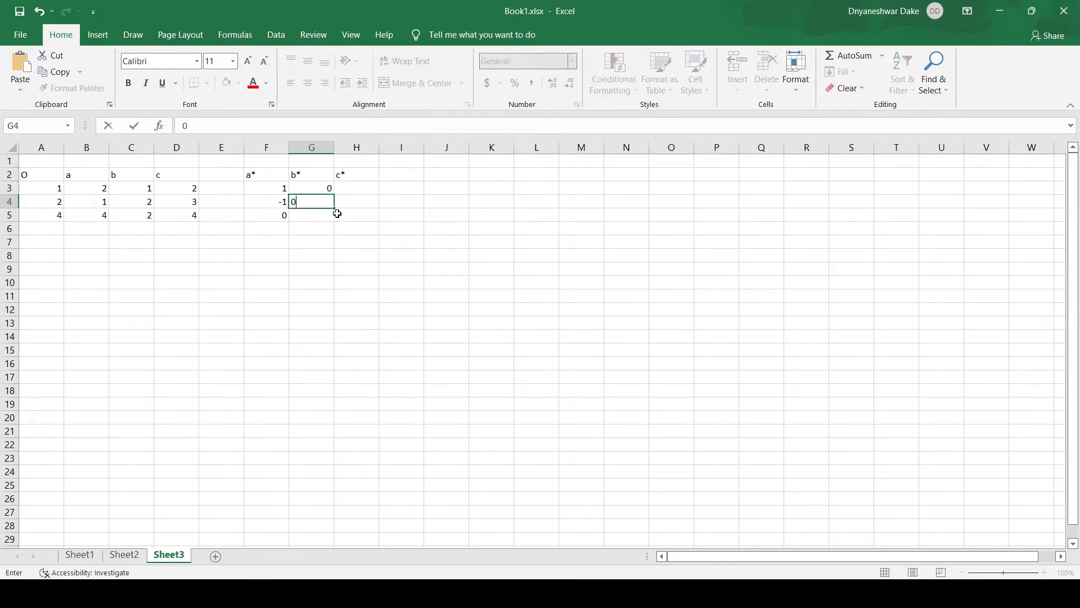
pyautogui.click(310, 215)
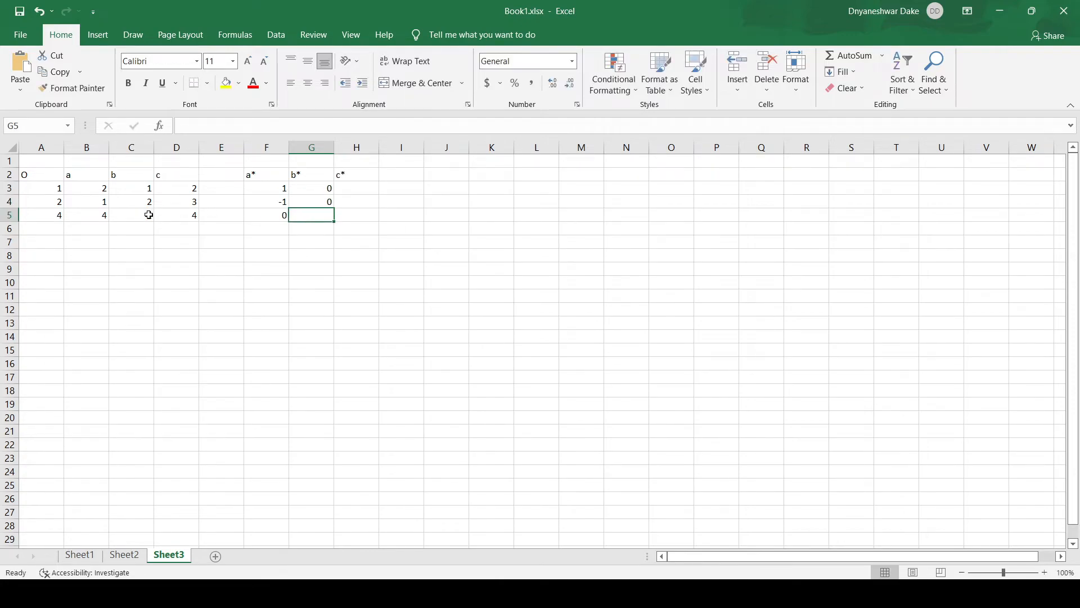
pyautogui.write('-')
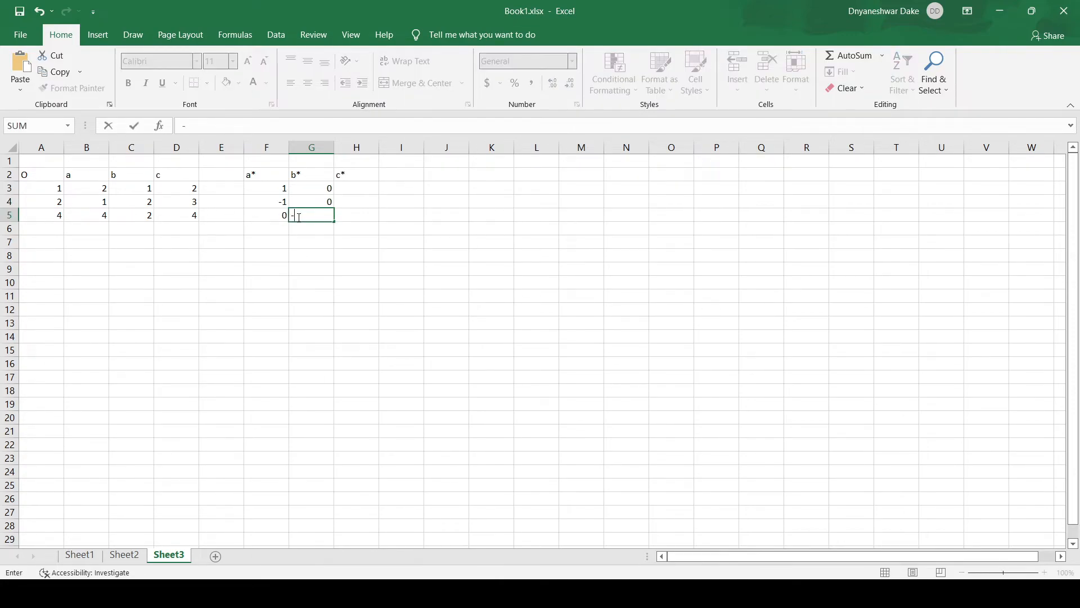
pyautogui.write('2')
# Step: Enter 1, 1, 0 under c* in cells H3:H5
pyautogui.click(356, 188)
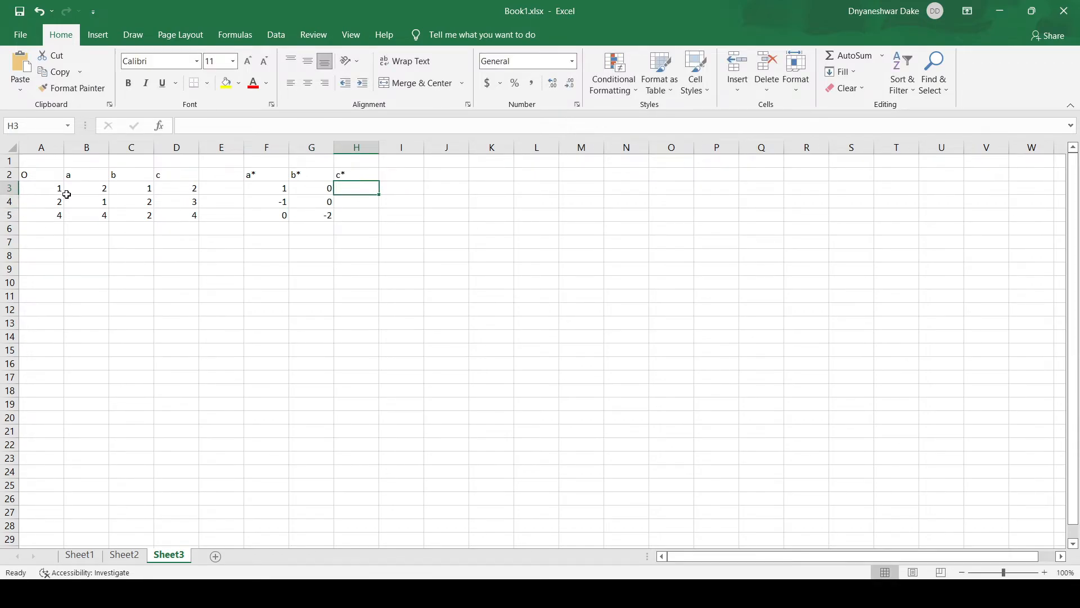
pyautogui.write('1')
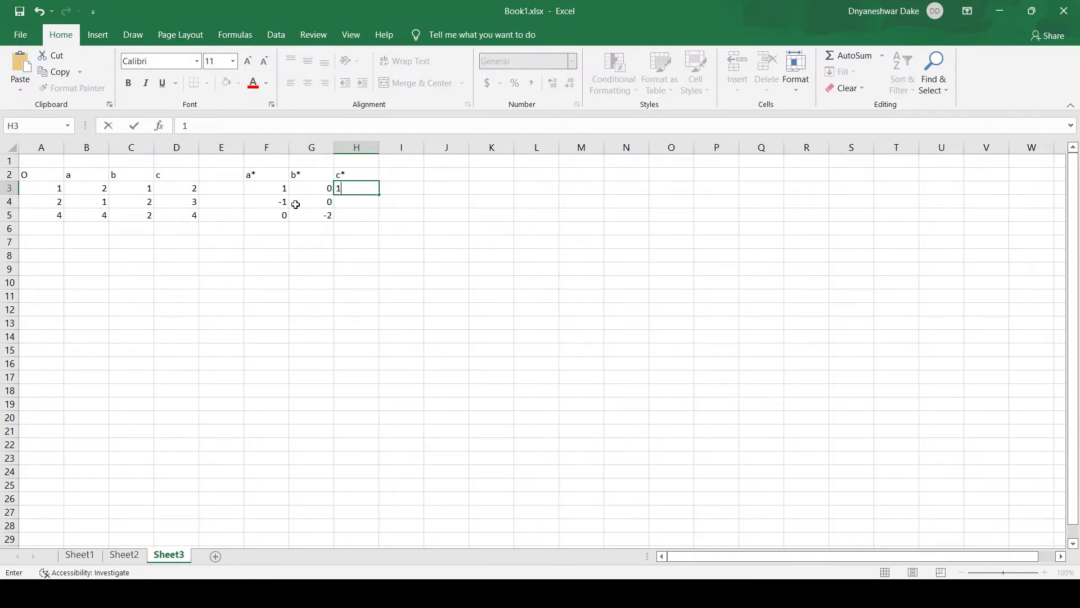
pyautogui.click(350, 203)
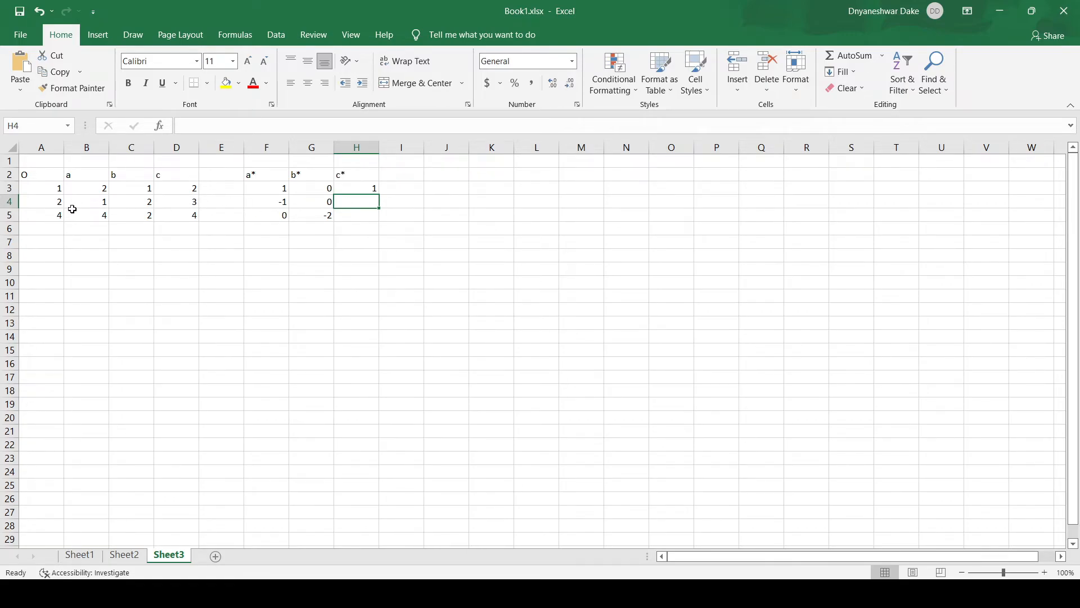
pyautogui.write('1')
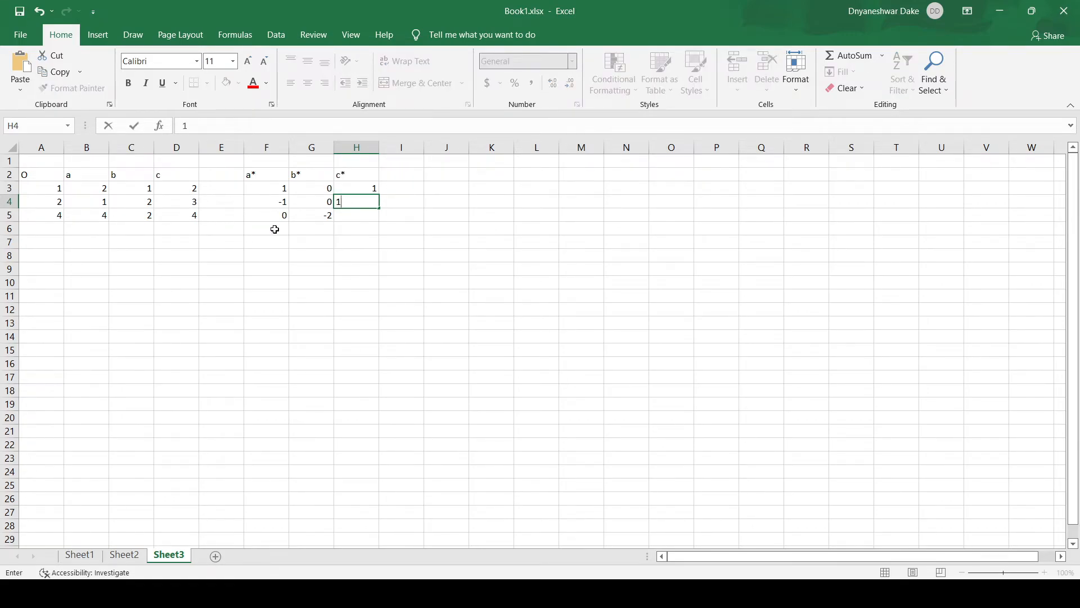
pyautogui.click(361, 215)
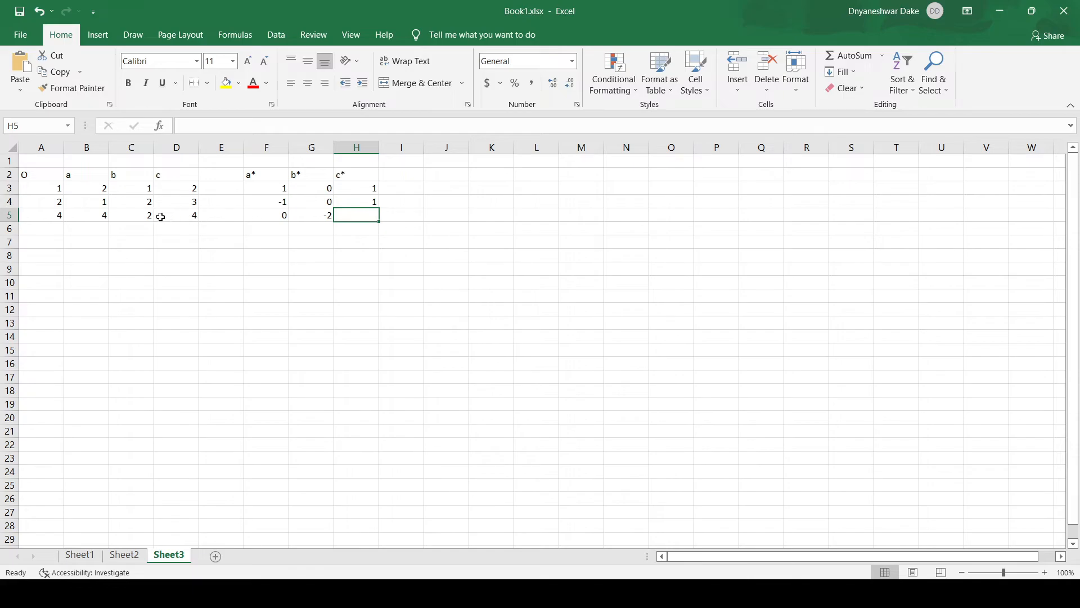
pyautogui.write('0')
pyautogui.click(373, 242)
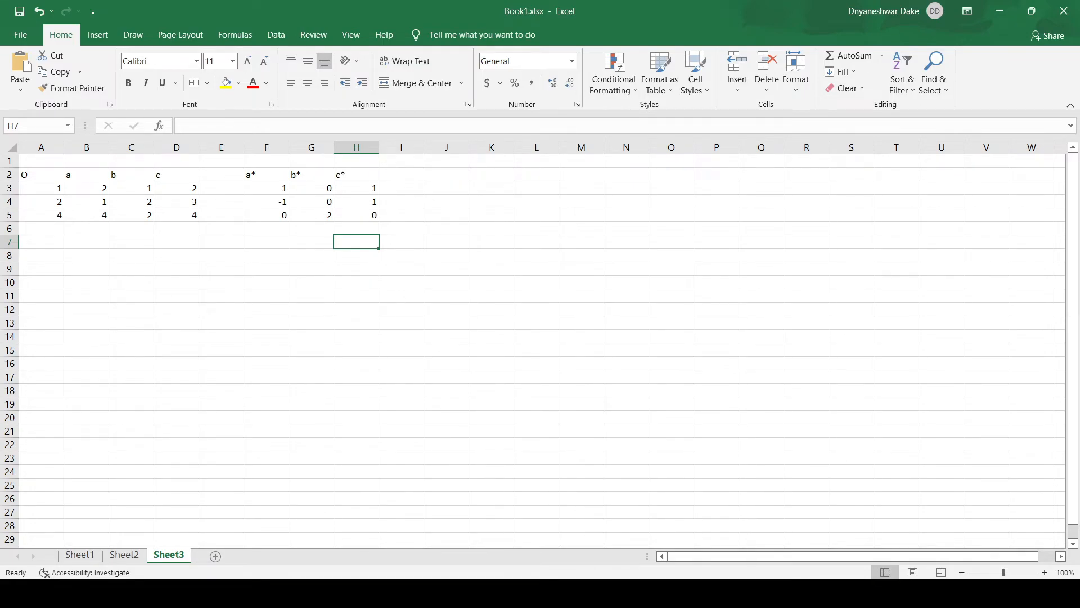
# Step: Reopen 1000062.cif from VESTA's recent files list in a new tab
pyautogui.moveTo(537, 594)
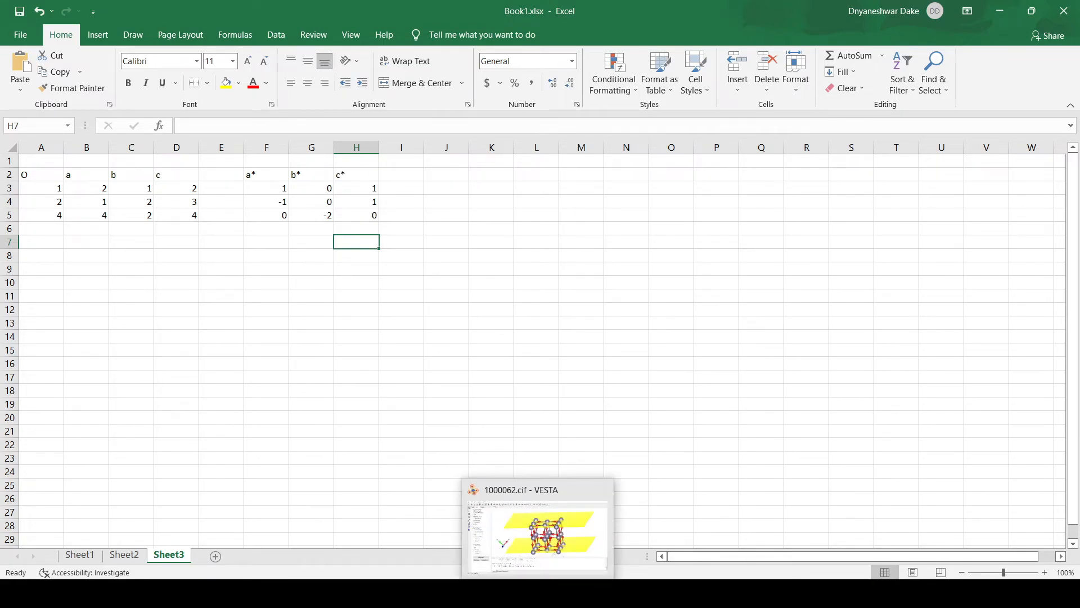
pyautogui.click(542, 555)
pyautogui.click(11, 23)
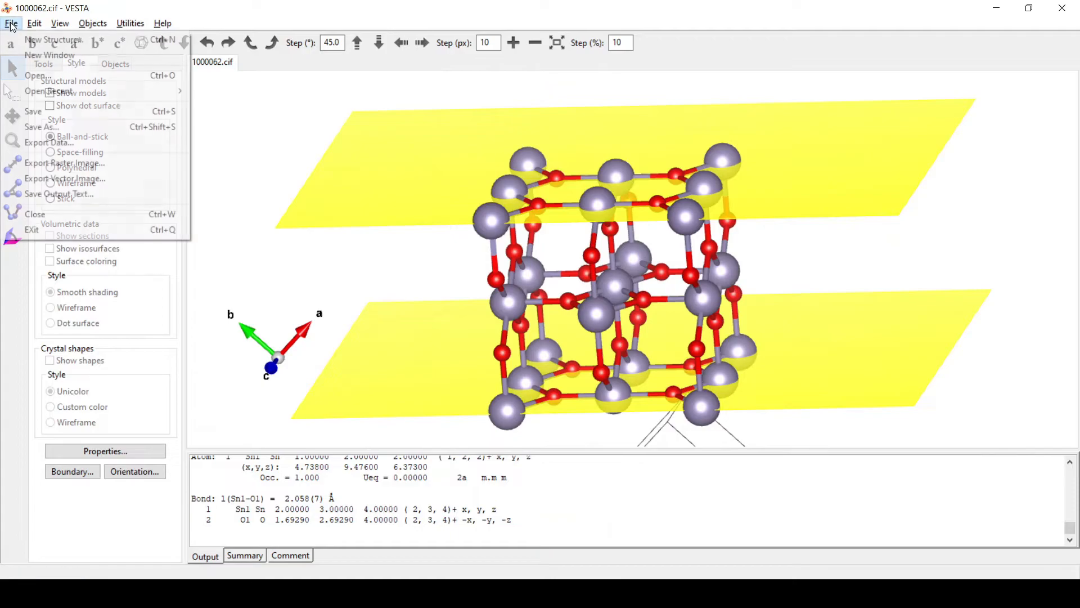
pyautogui.moveTo(45, 90)
pyautogui.click(249, 91)
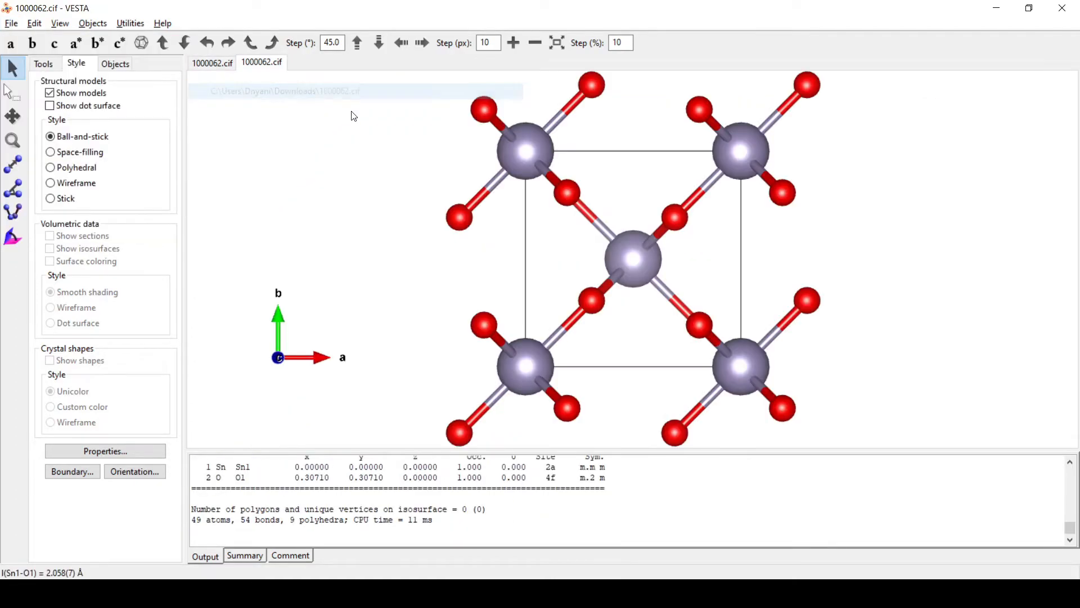
# Step: Open the unit-cell transformation matrix via Edit Data > Unit Cell > Transform
pyautogui.click(34, 23)
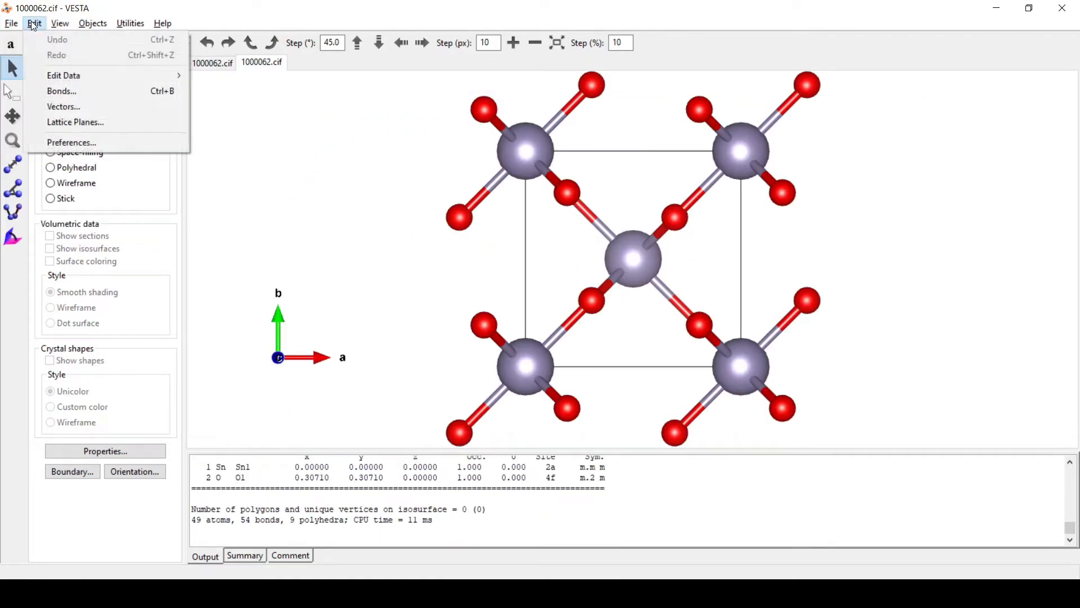
pyautogui.moveTo(63, 83)
pyautogui.click(258, 93)
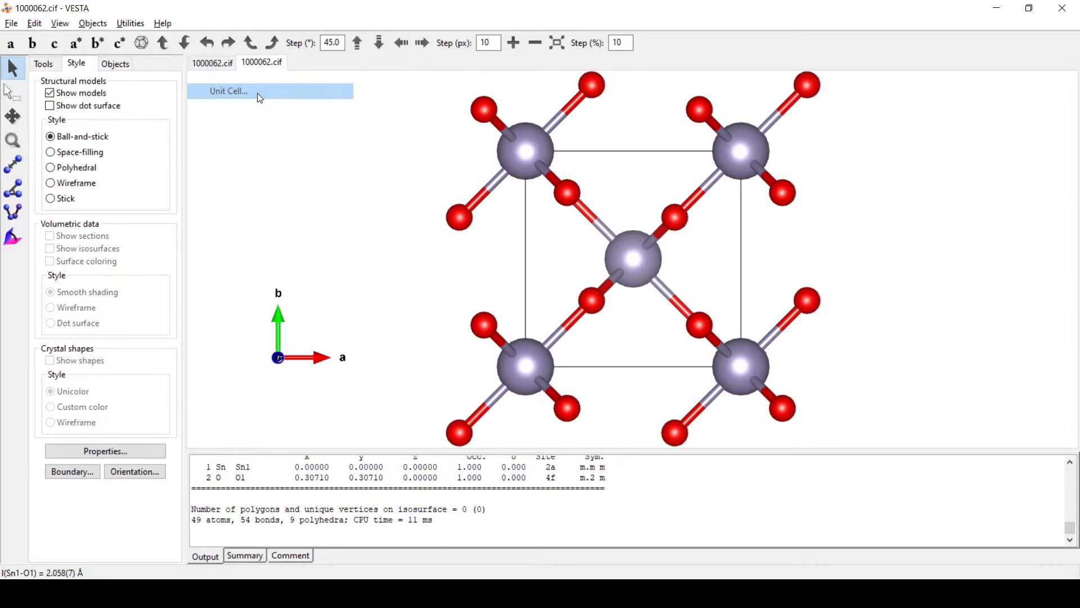
pyautogui.click(160, 246)
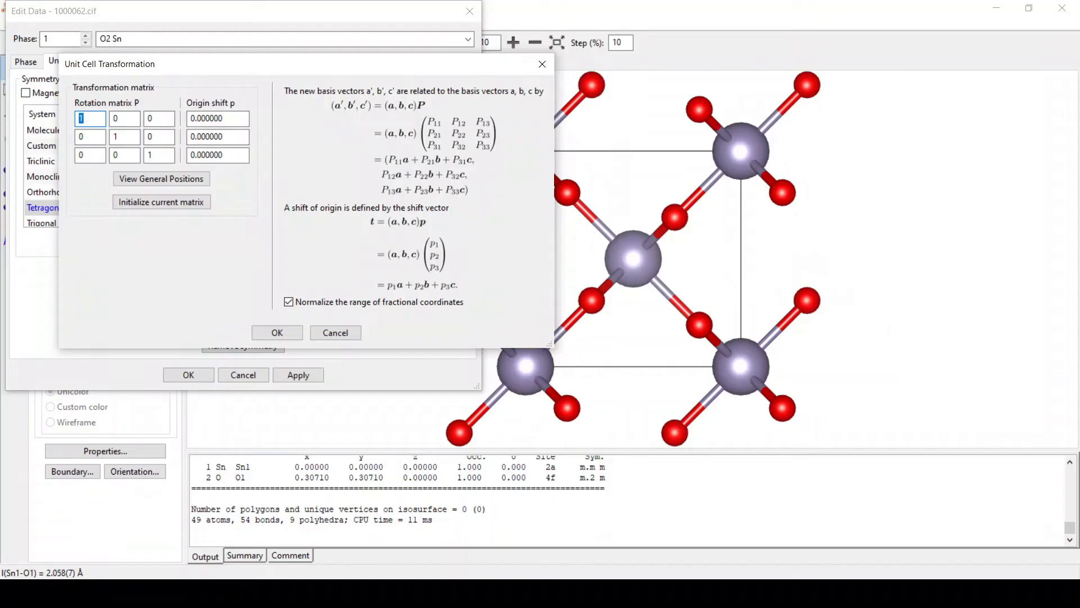
# Step: Set the first two matrix columns to the a* and b* values 1, -1, 0 and 0, 0, -2
pyautogui.hotkey('alt', 'Tab')
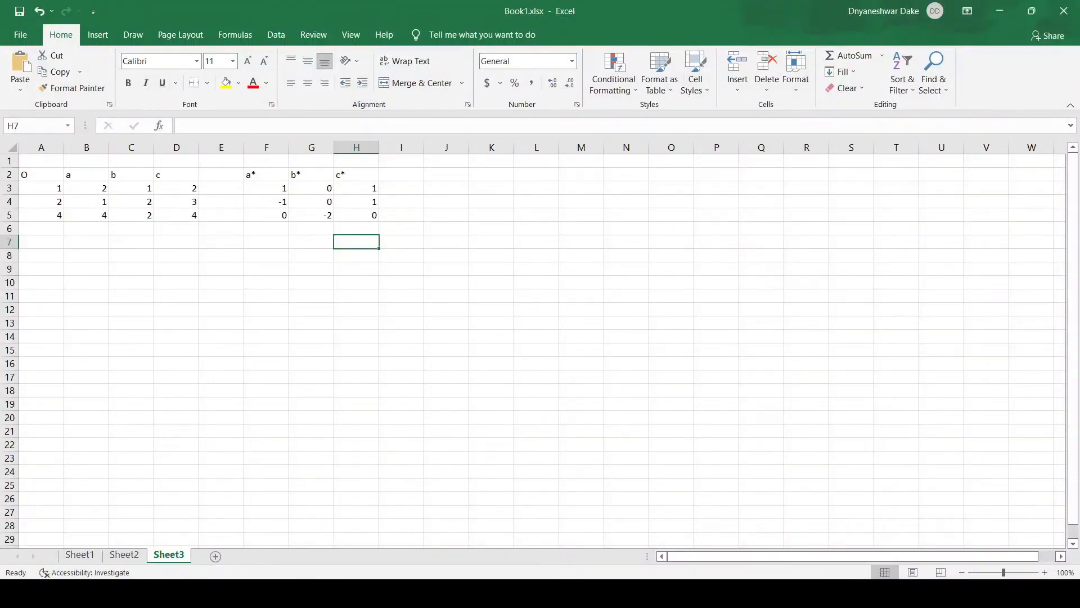
pyautogui.hotkey('alt', 'Tab')
pyautogui.click(102, 141)
pyautogui.write('-1')
pyautogui.click(125, 118)
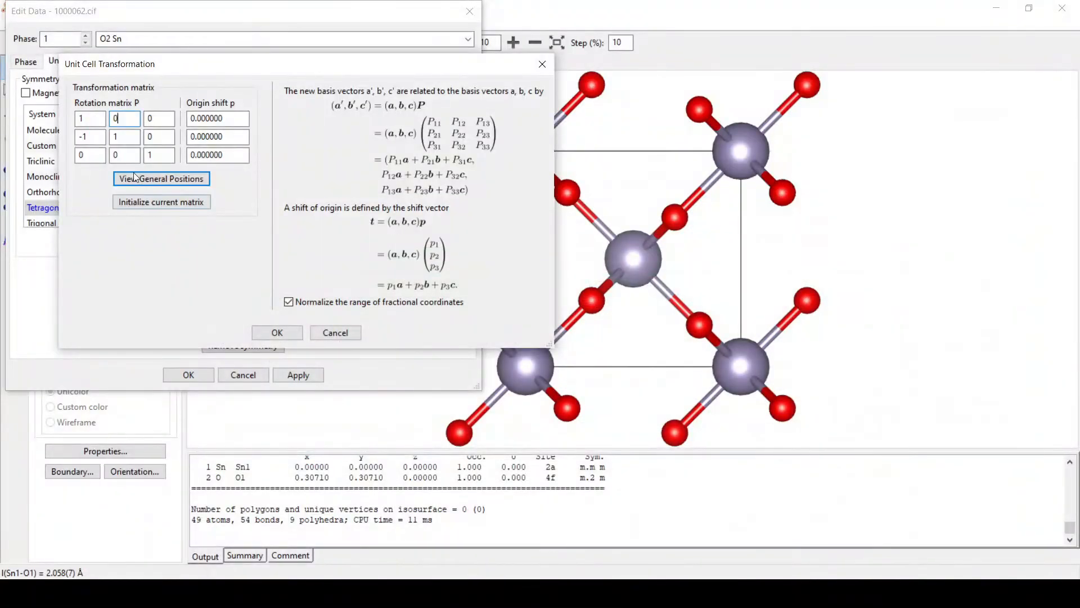
pyautogui.press('Tab')
pyautogui.write('0')
pyautogui.press('Tab')
pyautogui.click(157, 120)
# Step: Fill the third matrix column with the c* values 1, 1, 0 and confirm the matrix
pyautogui.hotkey('alt', 'Tab')
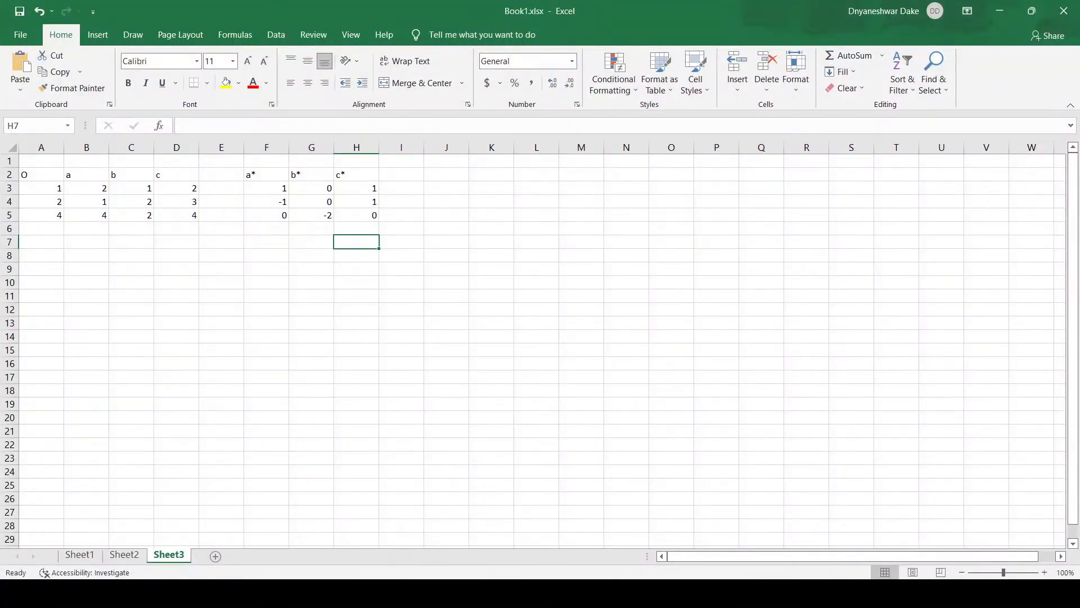
pyautogui.hotkey('alt', 'Tab')
pyautogui.doubleClick(149, 119)
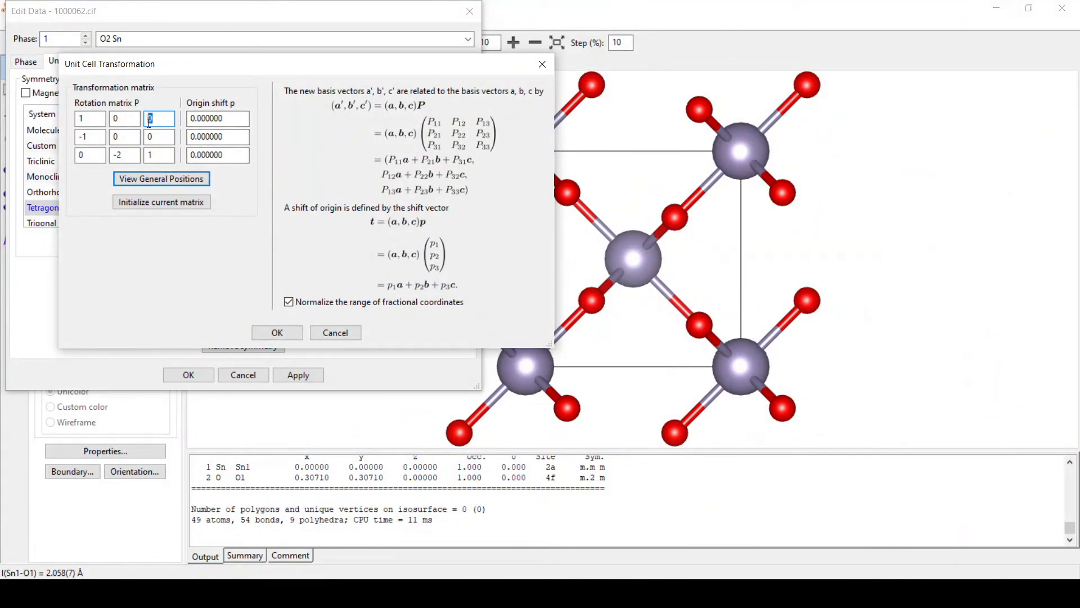
pyautogui.write('1')
pyautogui.doubleClick(150, 137)
pyautogui.write('1')
pyautogui.doubleClick(148, 156)
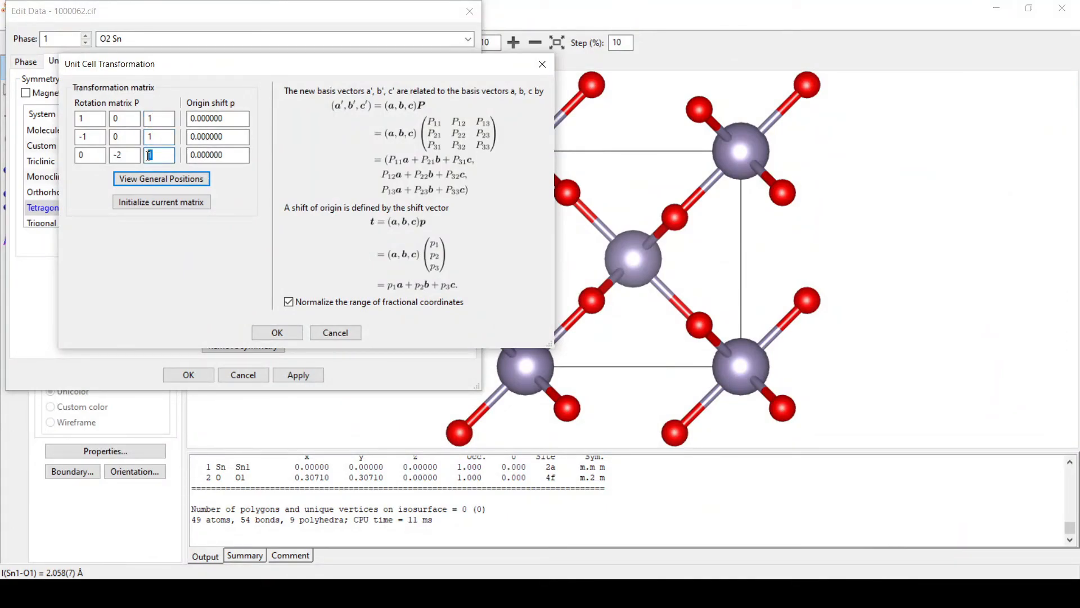
pyautogui.click(278, 333)
# Step: Accept the volume warning, search atoms in the new cell, and apply the new unit cell
pyautogui.click(343, 228)
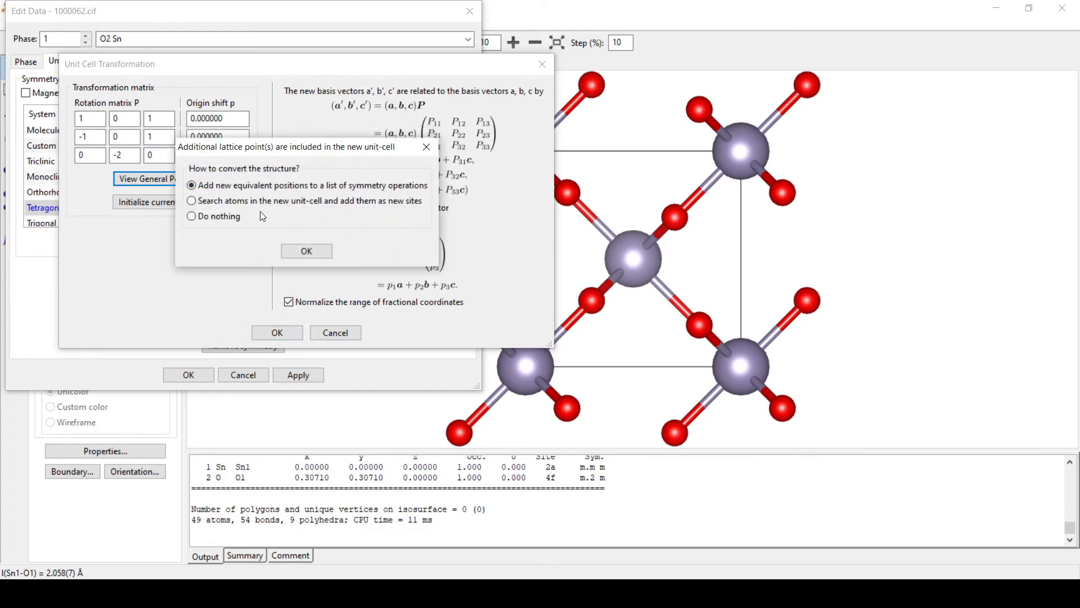
pyautogui.click(263, 202)
pyautogui.click(310, 251)
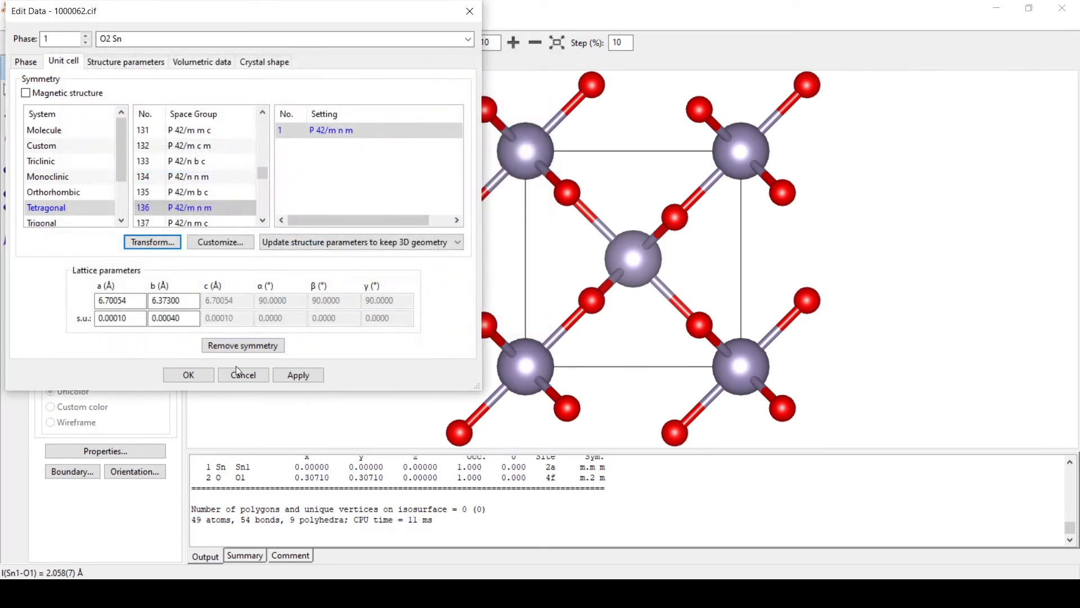
pyautogui.click(297, 375)
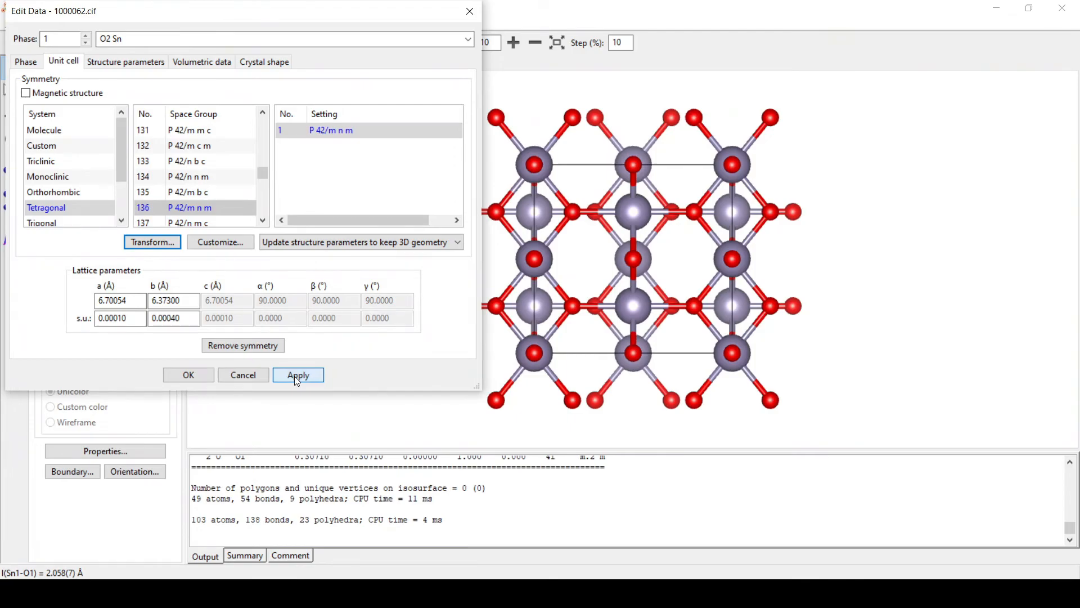
pyautogui.click(191, 375)
# Step: Rotate the transformed 103-atom SnO2 cell to view it from the side and down a
pyautogui.moveTo(263, 186); pyautogui.dragTo(586, 257)
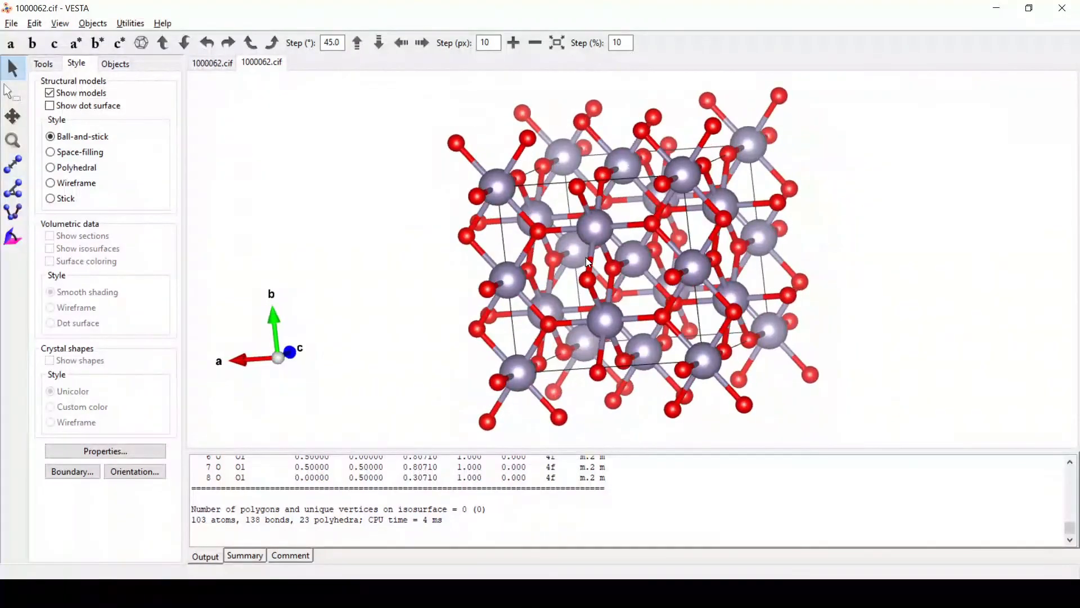
pyautogui.moveTo(383, 255); pyautogui.dragTo(736, 246)
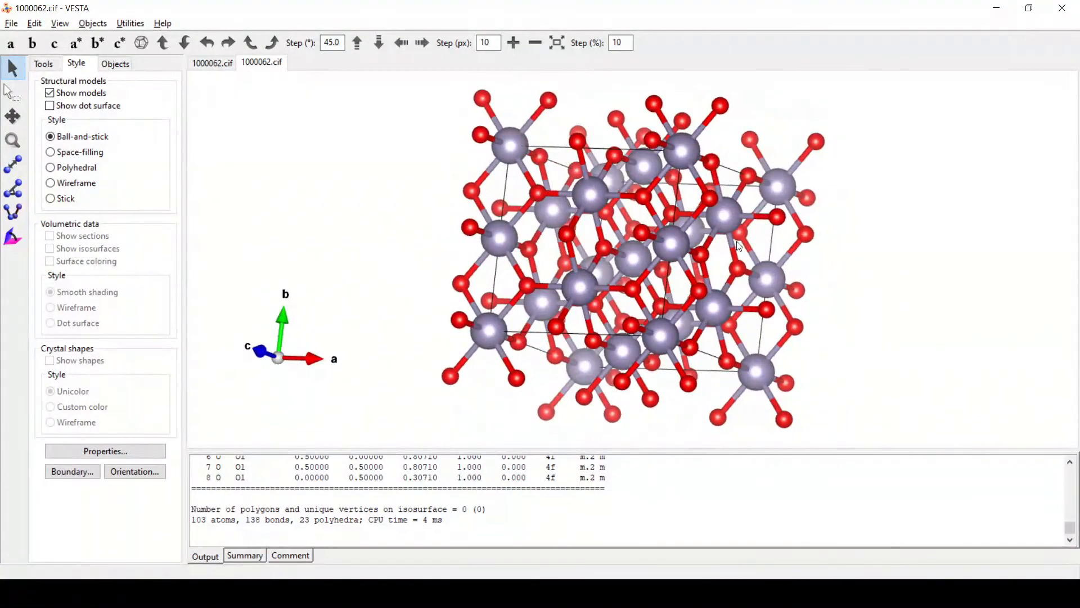
pyautogui.moveTo(867, 227); pyautogui.dragTo(454, 263)
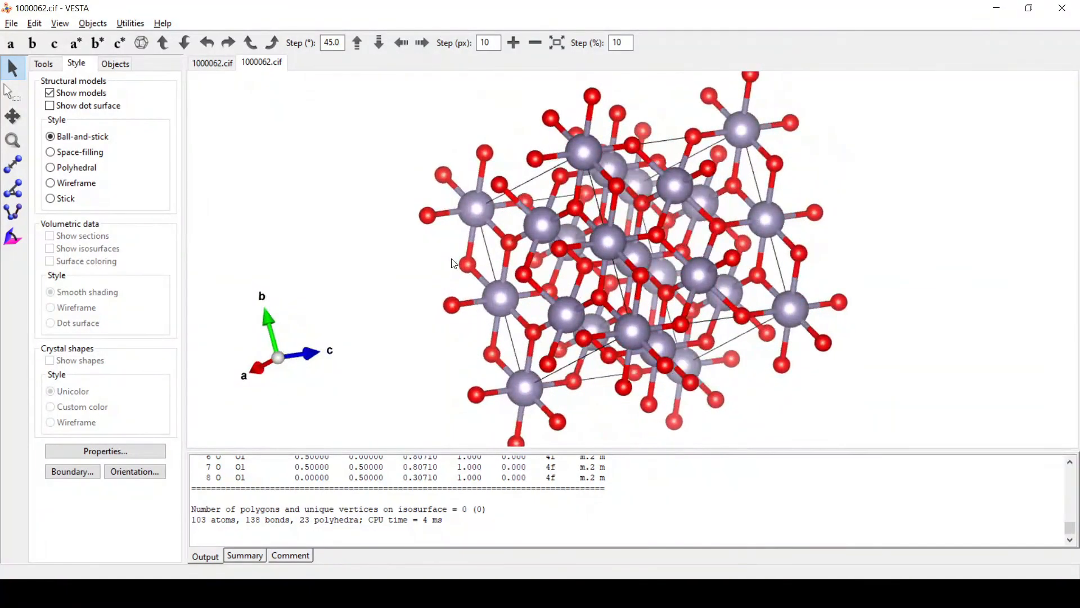